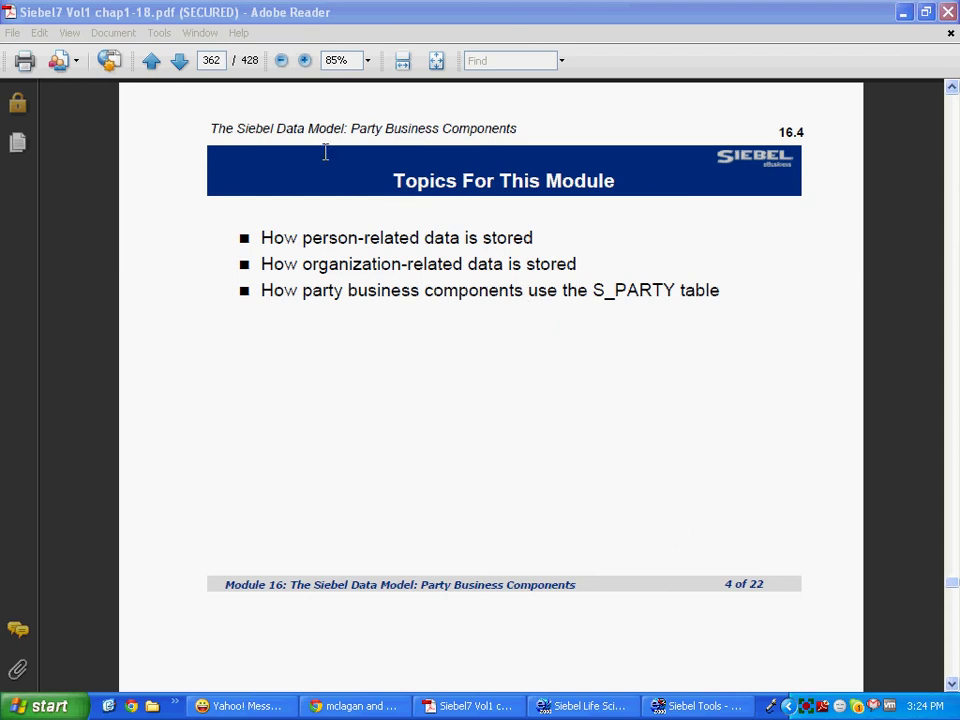
- Step back to slide 16.3, Party, then forward two pages to slide 16.5, Person, on page 363
click(151, 61)
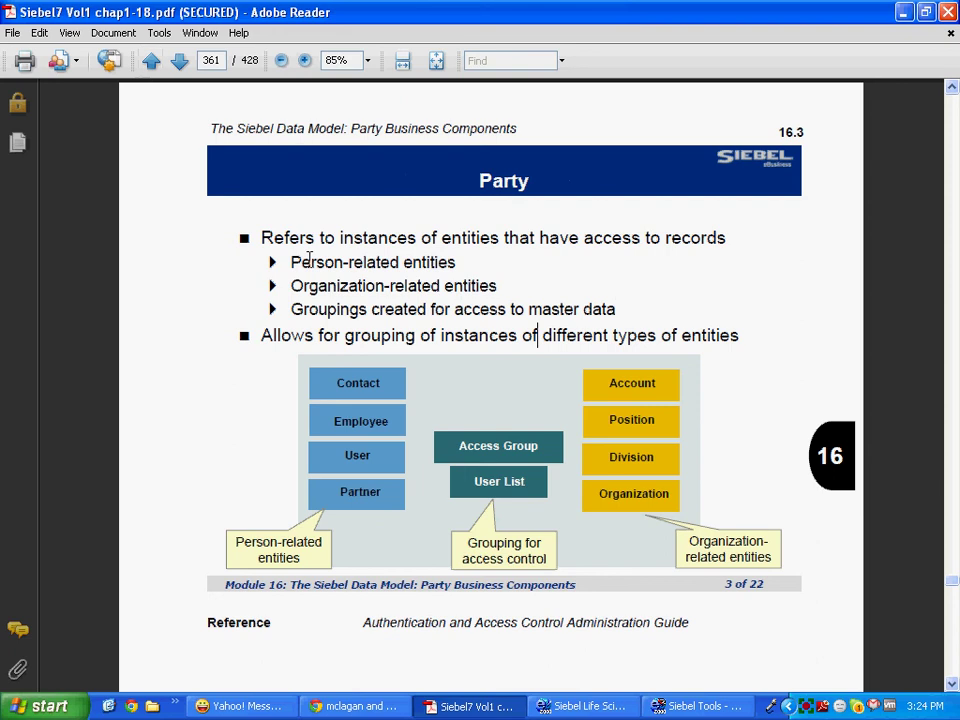
click(179, 61)
click(178, 61)
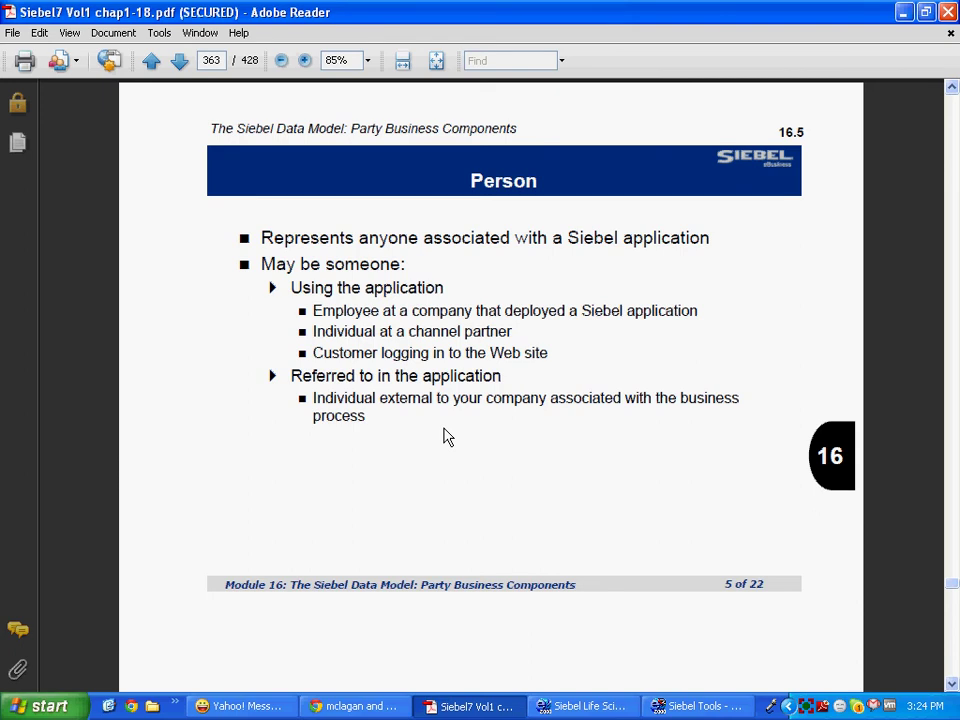
- Advance to page 364's notes and scroll down to slide 16.7 on page 365
click(179, 60)
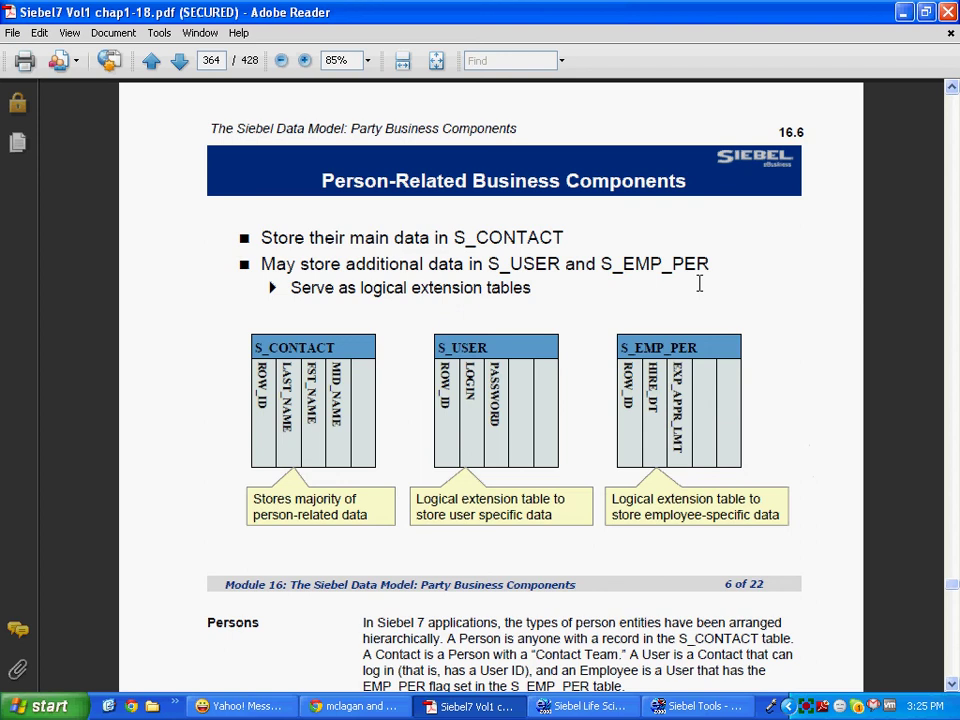
scroll(700, 284, down, 2)
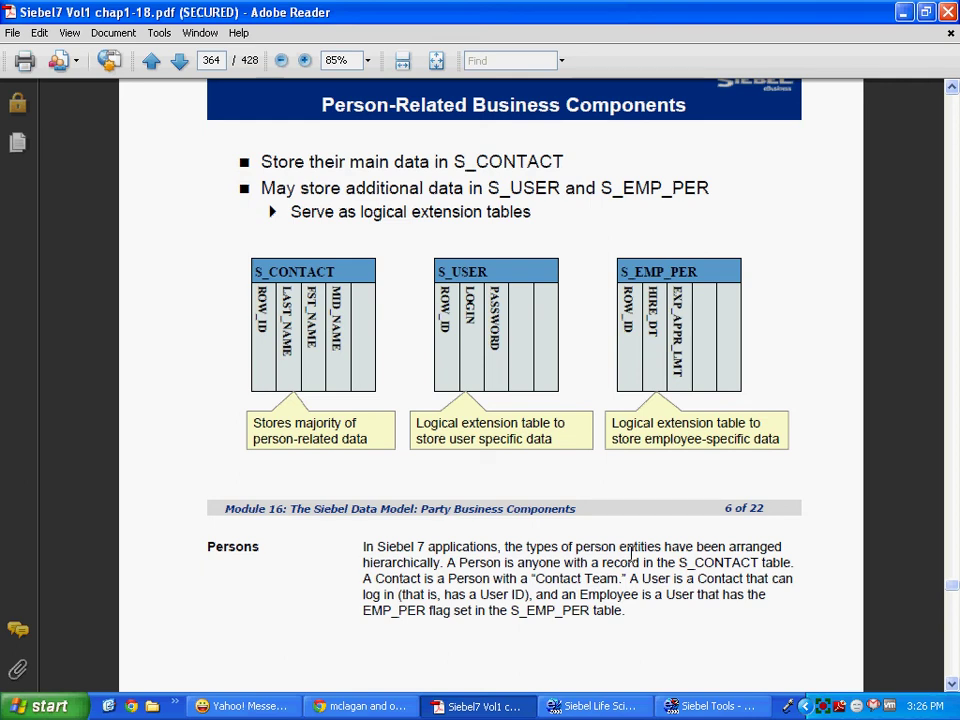
scroll(631, 556, down, 1)
scroll(631, 556, down, 10)
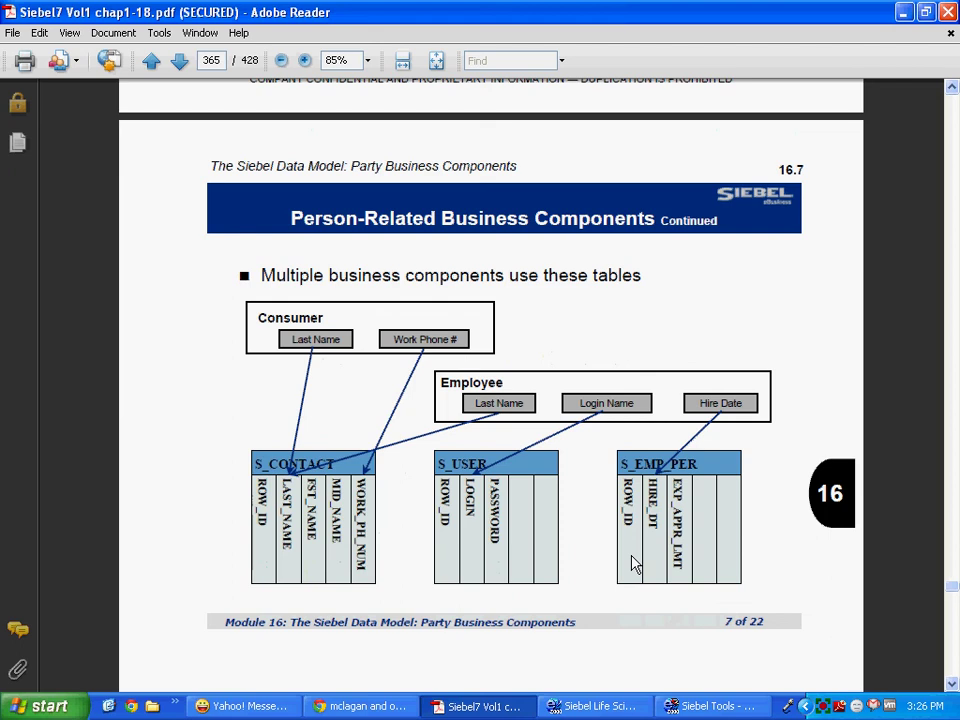
- Scroll past slide 16.8 until slide 16.9, Organization-Related Data, sits at the top of the view
scroll(632, 563, down, 10)
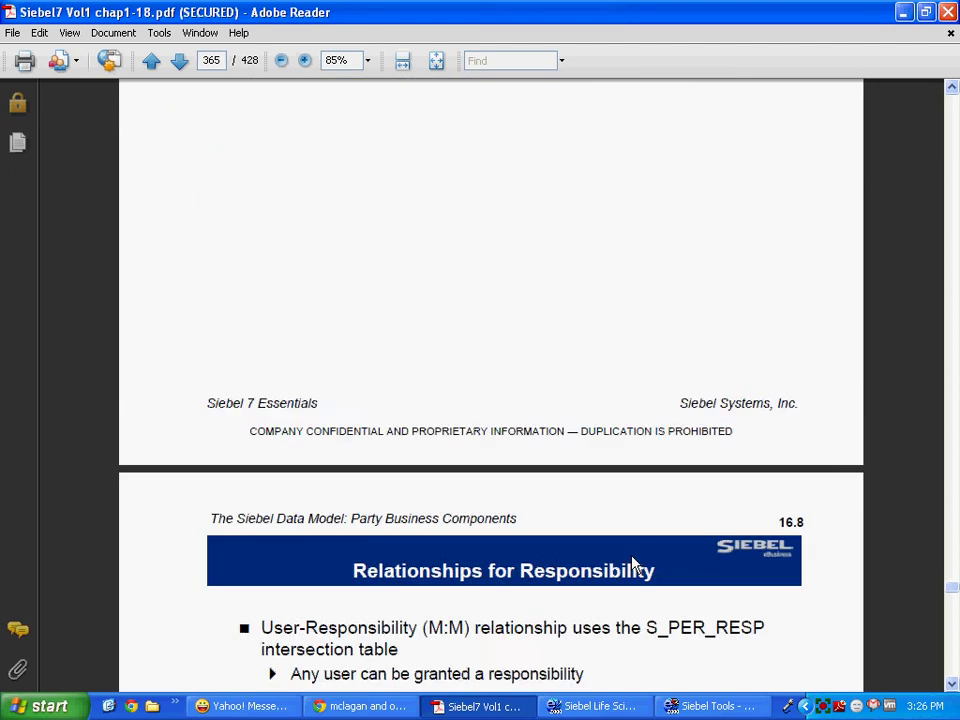
scroll(632, 563, down, 5)
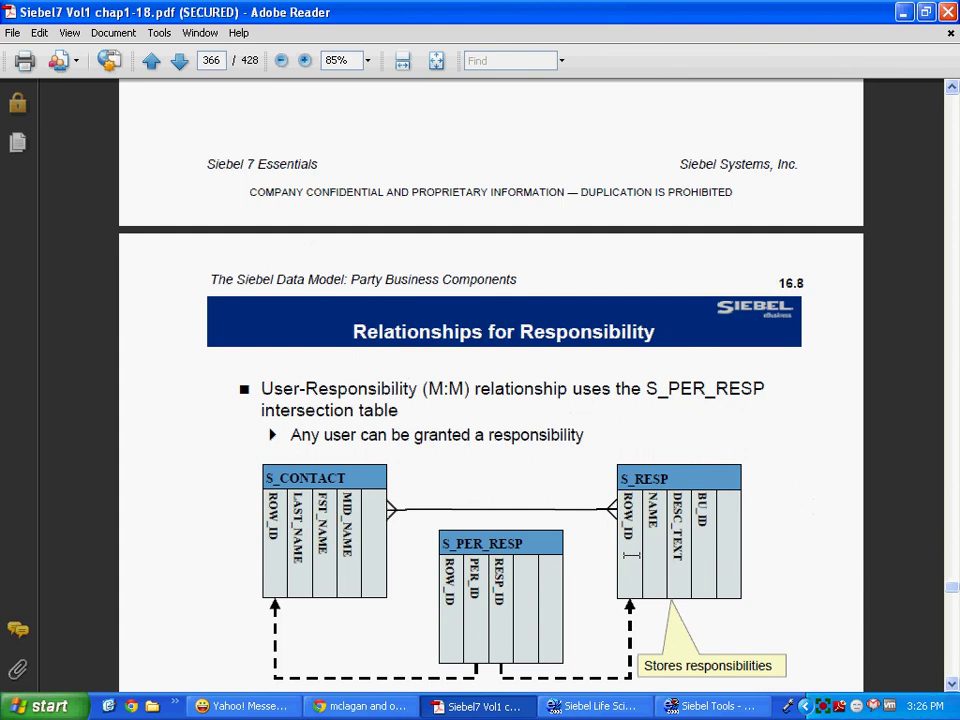
scroll(631, 554, down, 2)
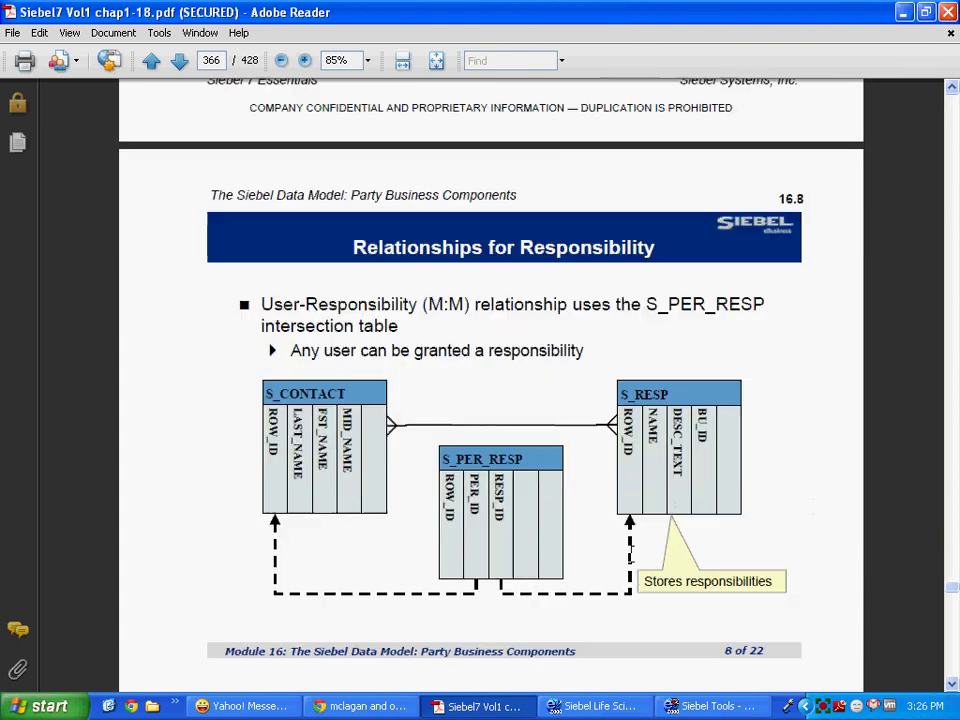
scroll(631, 554, down, 8)
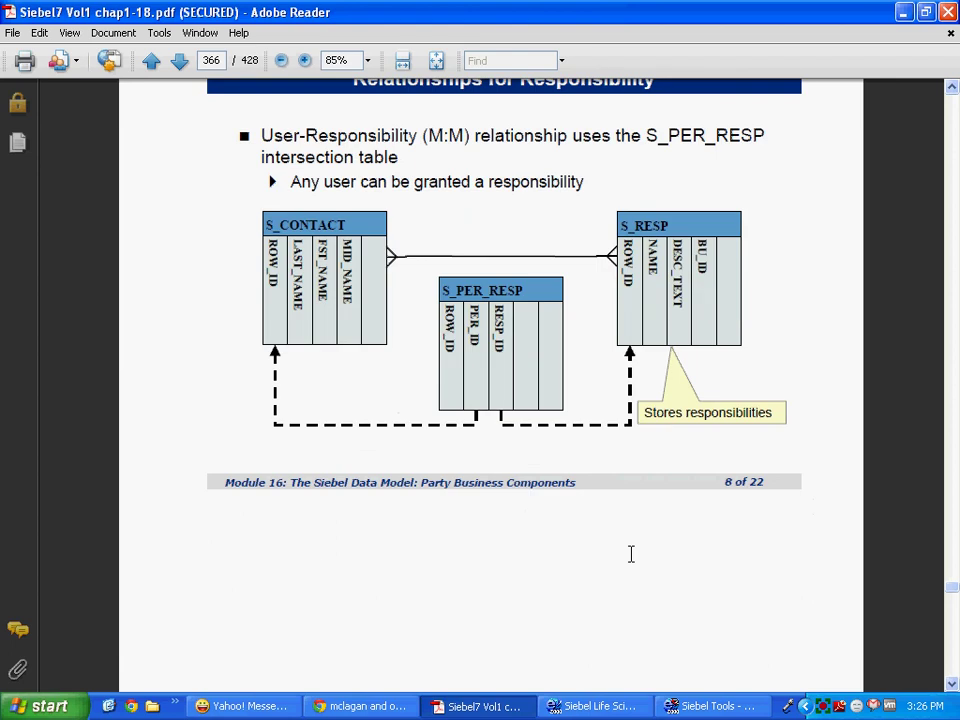
scroll(632, 563, up, 1)
scroll(631, 564, up, 6)
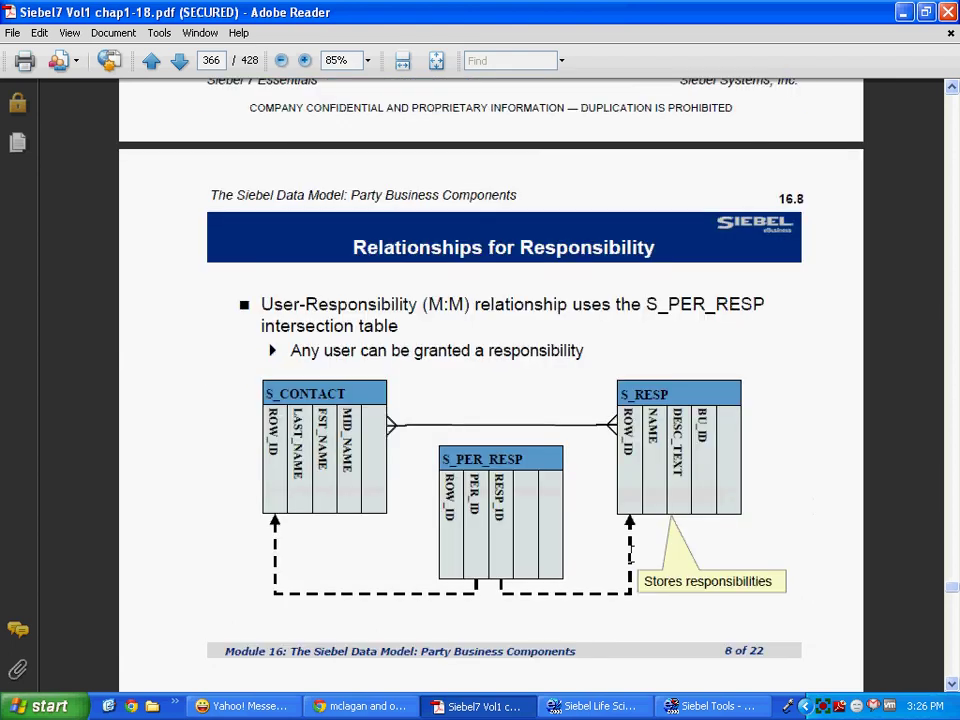
scroll(631, 549, down, 15)
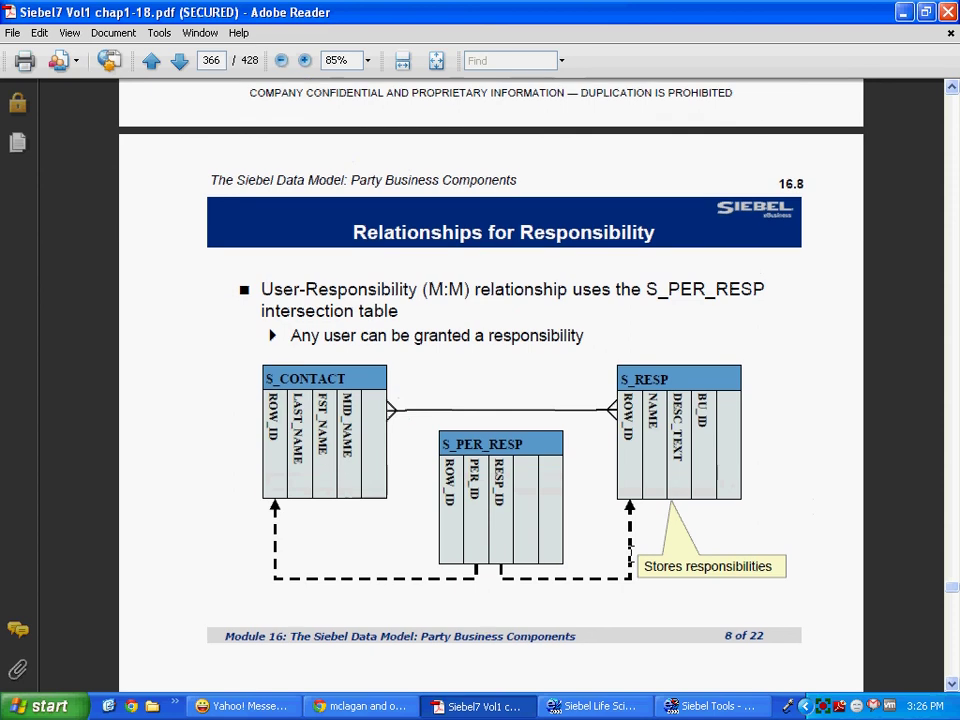
scroll(631, 554, down, 7)
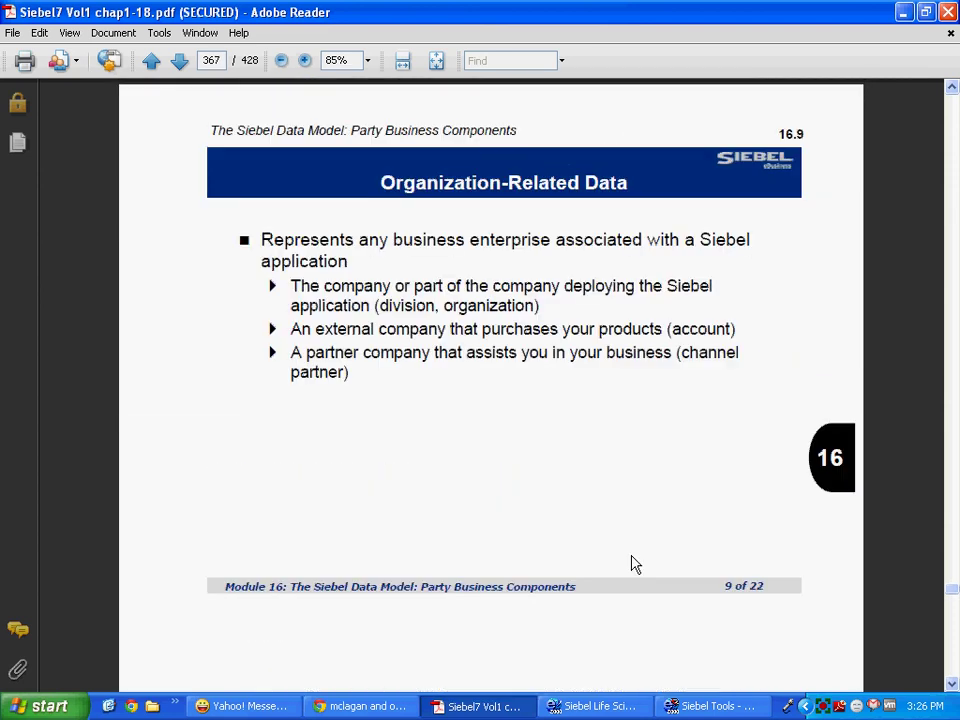
- Highlight the account bullet line and the word 'assists' on slide 16.9, then page ahead to slide 16.12
scroll(631, 564, up, 1)
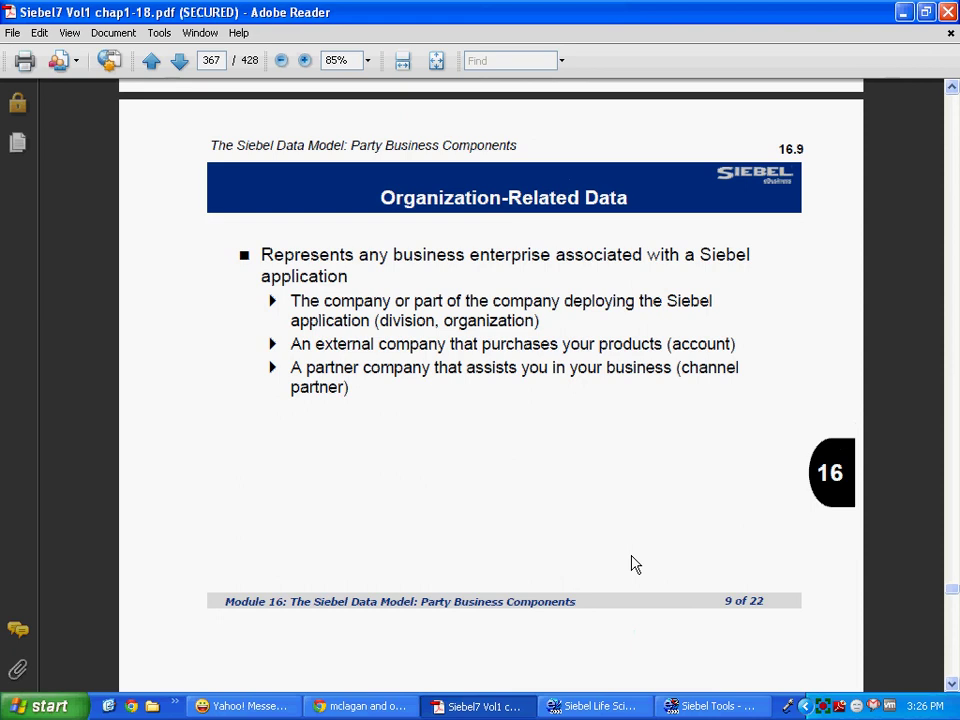
triple_click(508, 344)
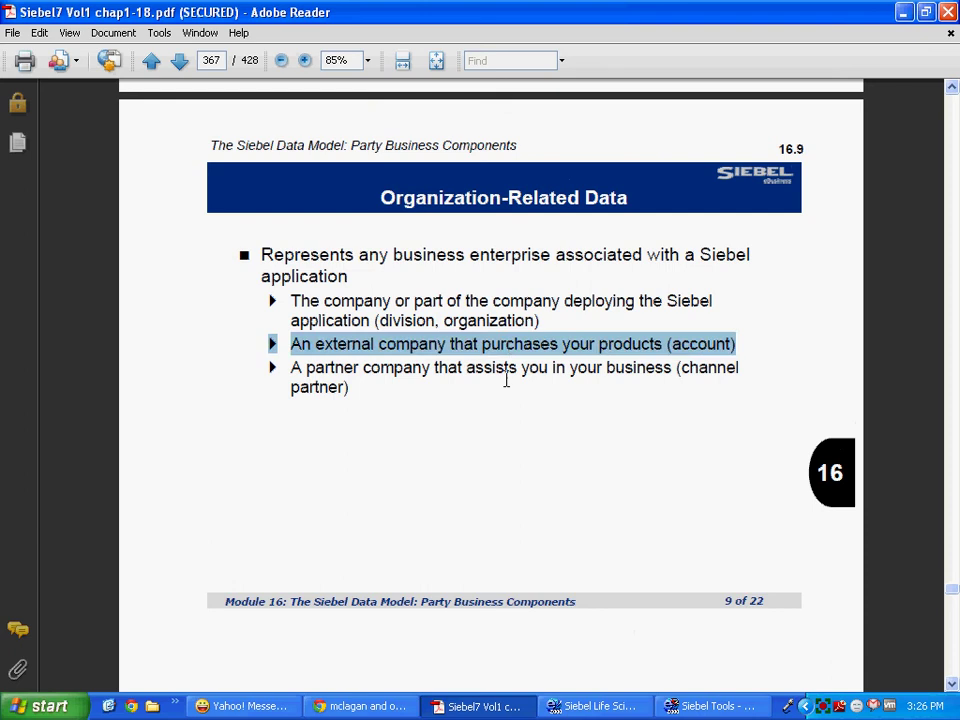
double_click(503, 367)
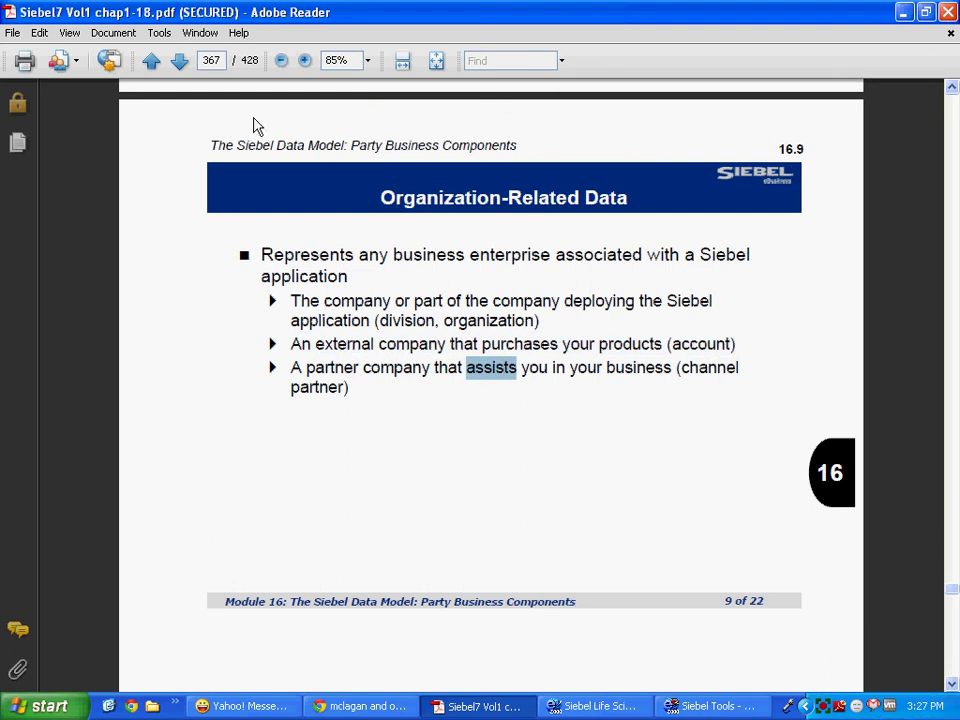
click(180, 61)
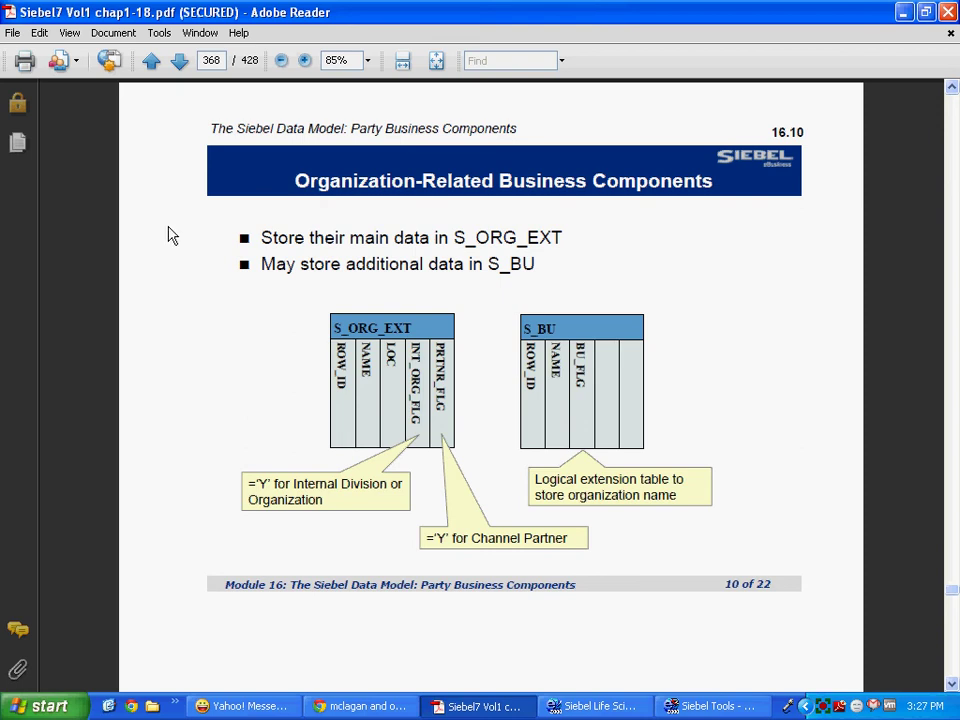
double_click(180, 63)
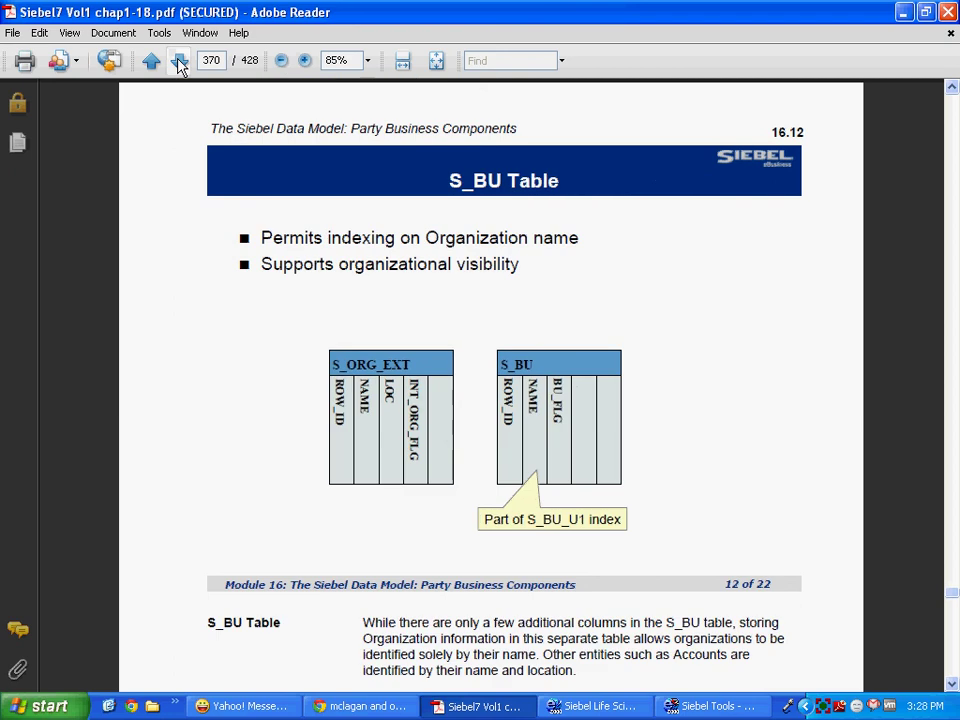
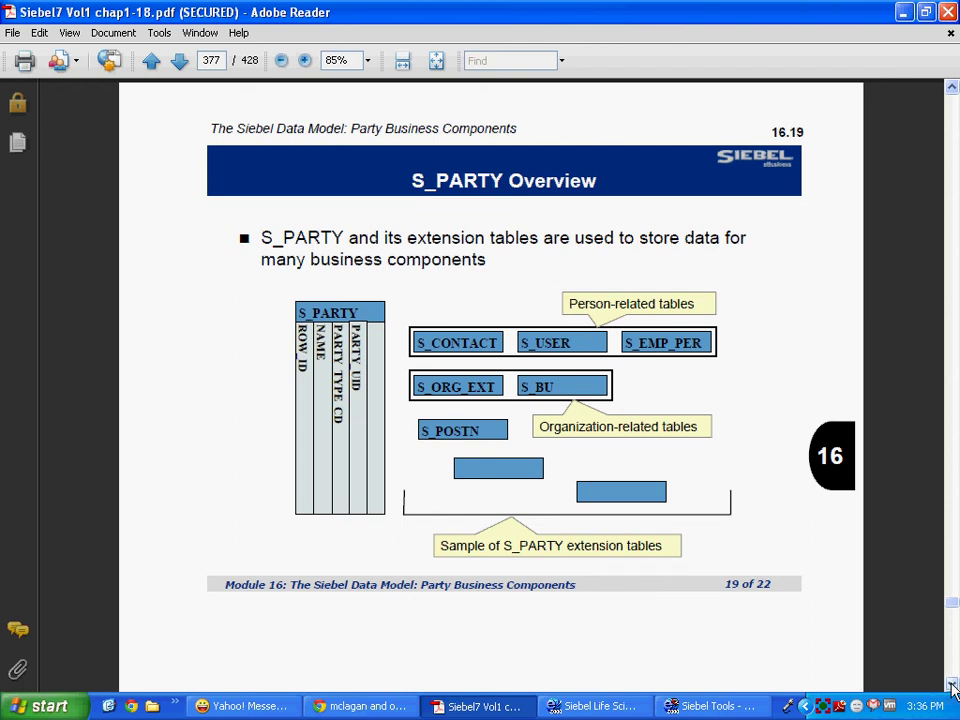
- Scroll down to read slide 16.20, Relevance in Subsequent Activities, on page 378
click(952, 688)
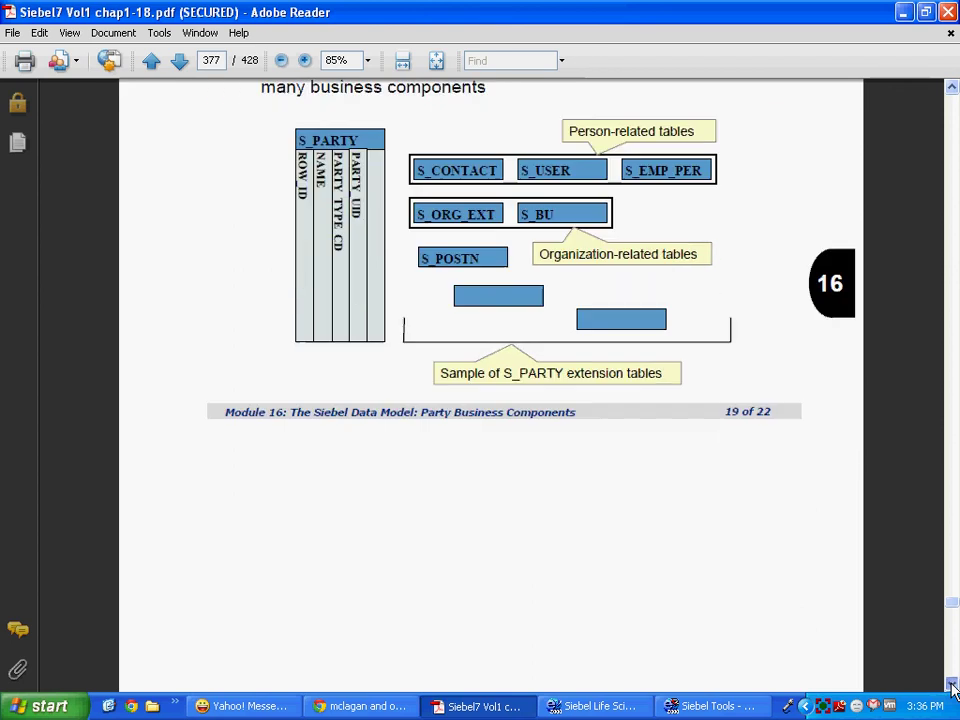
click(952, 688)
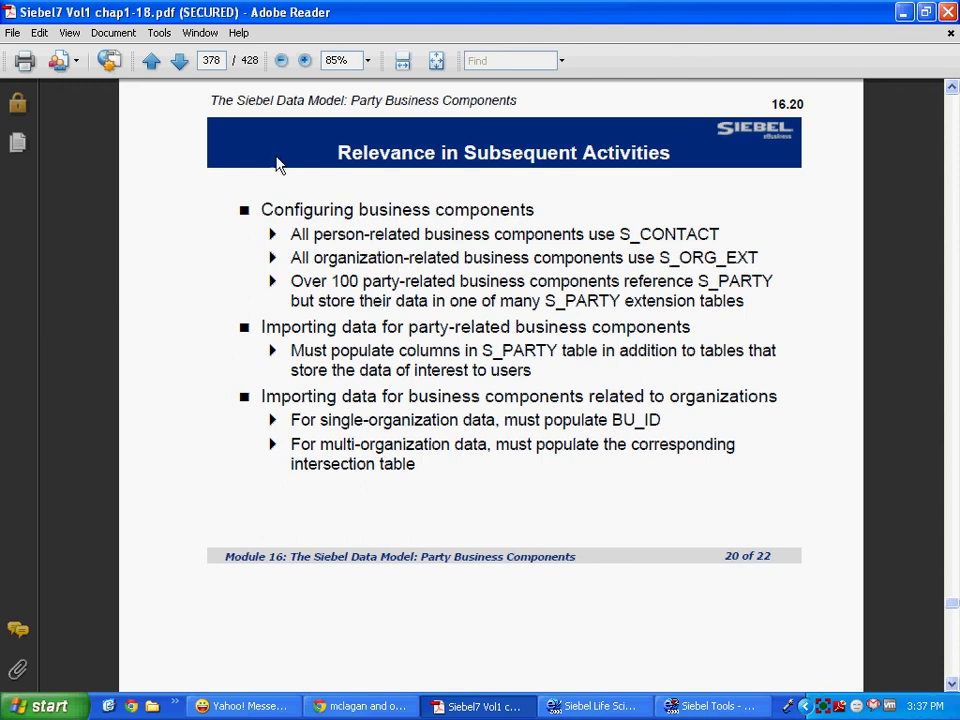
- Advance to the Summary slide 16.21 on page 379
click(180, 63)
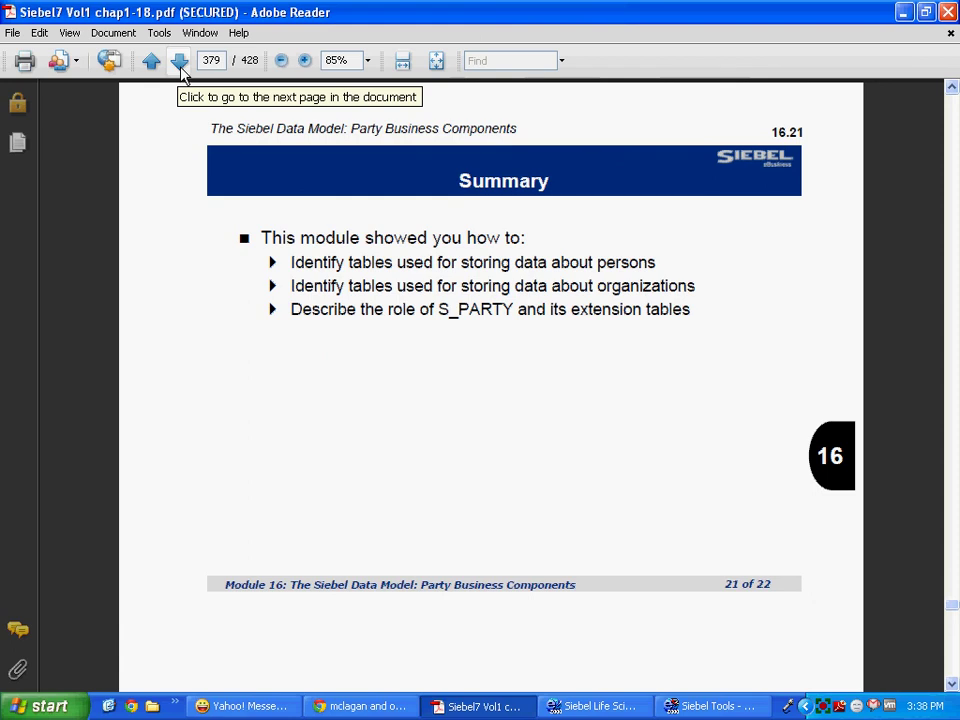
- Open Windows Explorer on the C:\SBL81 folder from the Start menu
click(45, 706)
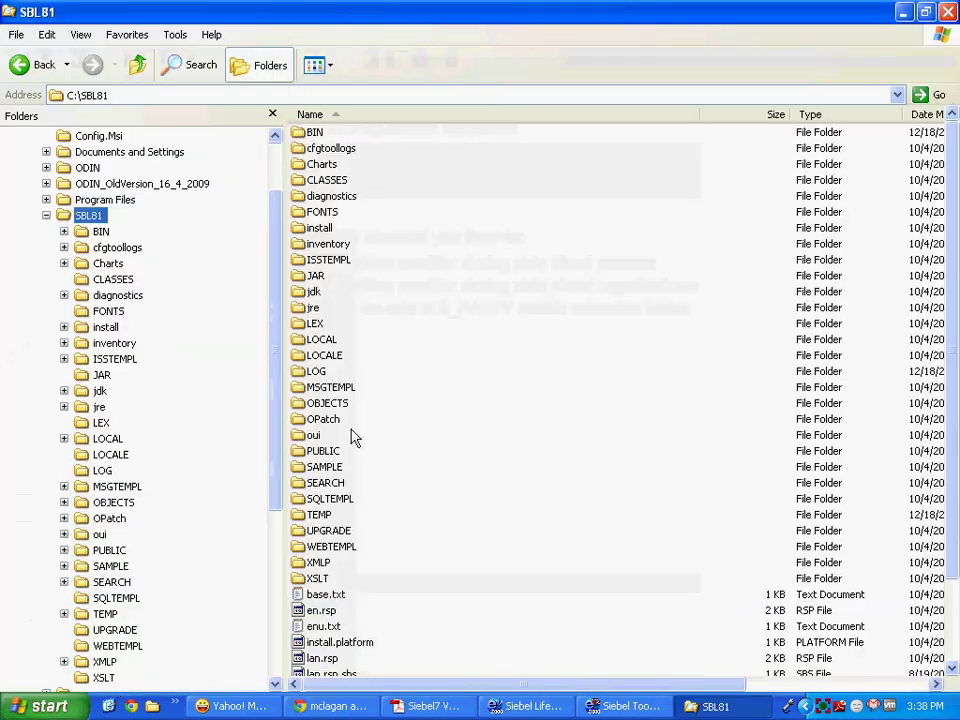
- Browse into the SAMPLE\UTF8 folder under C:\SBL81
double_click(297, 468)
click(300, 246)
double_click(298, 246)
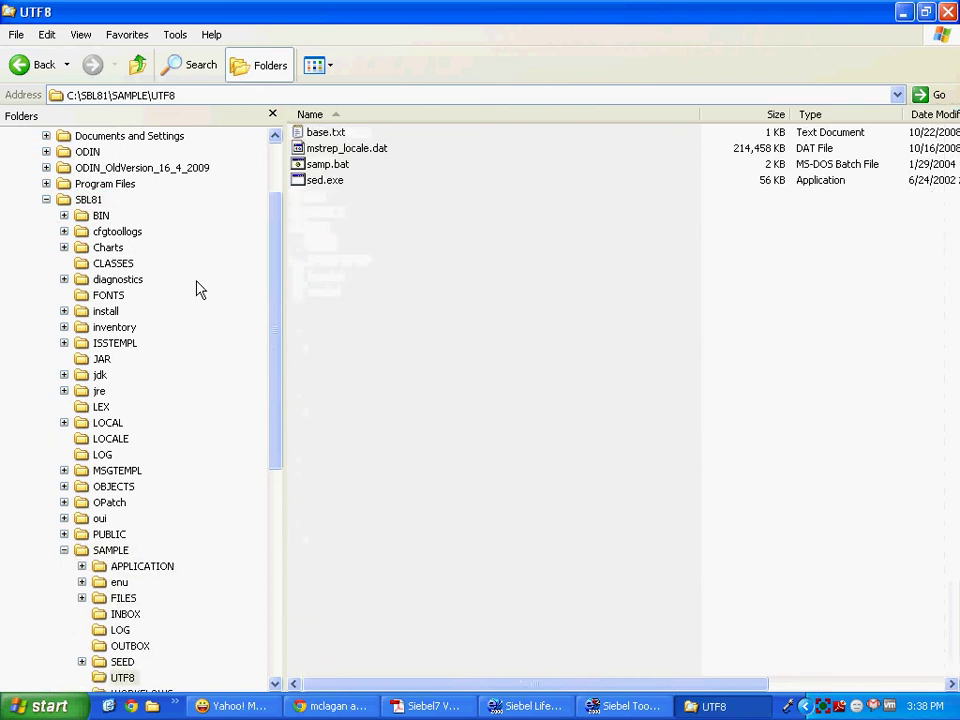
- Look through the BIN\ENU configuration files, then launch dbisqlc.exe from the BIN folder
click(101, 217)
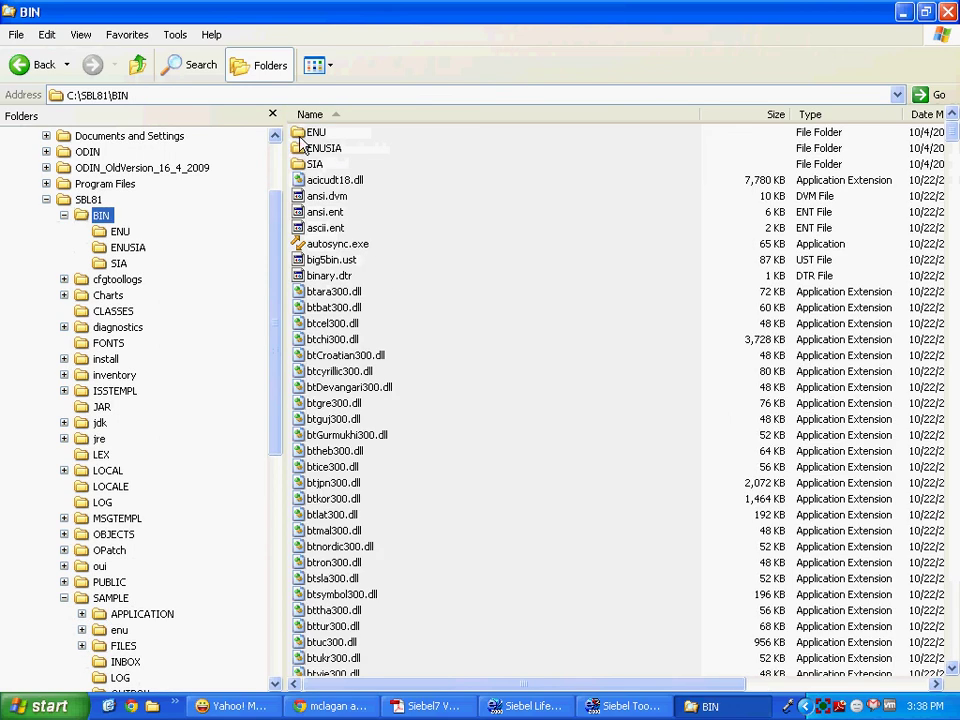
double_click(298, 134)
click(322, 375)
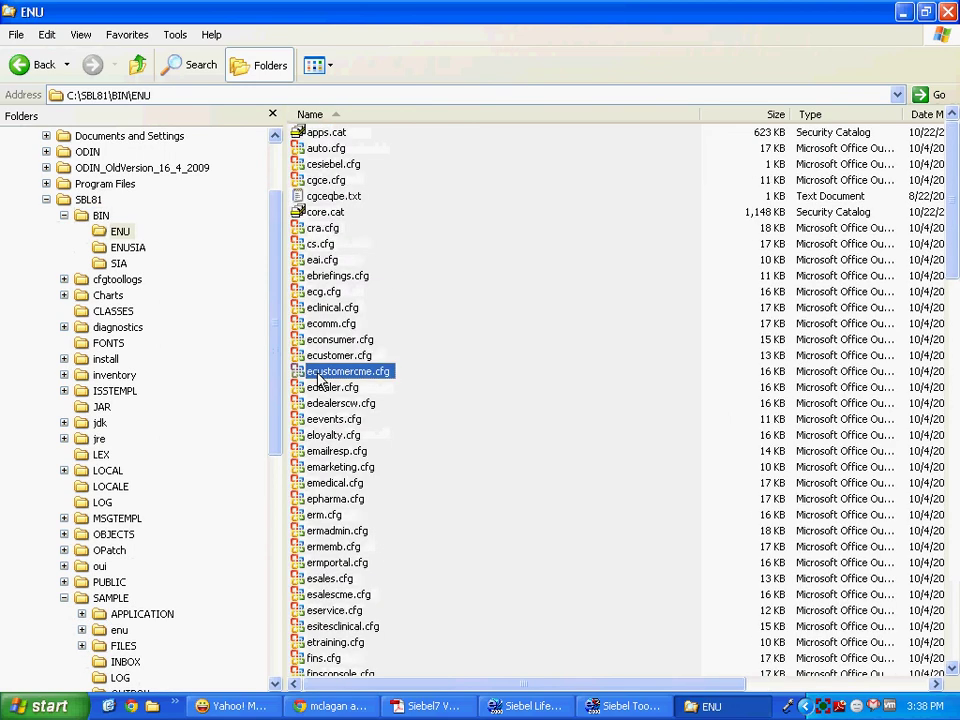
key(Down)
key(Down)
key(Down)
key(Down)
key(Down)
key(Down)
key(Down)
key(Down)
key(Down)
key(Down)
key(Down)
key(Down)
key(Down)
key(Down)
key(Down)
key(Down)
key(Down)
key(Down)
key(Down)
key(Down)
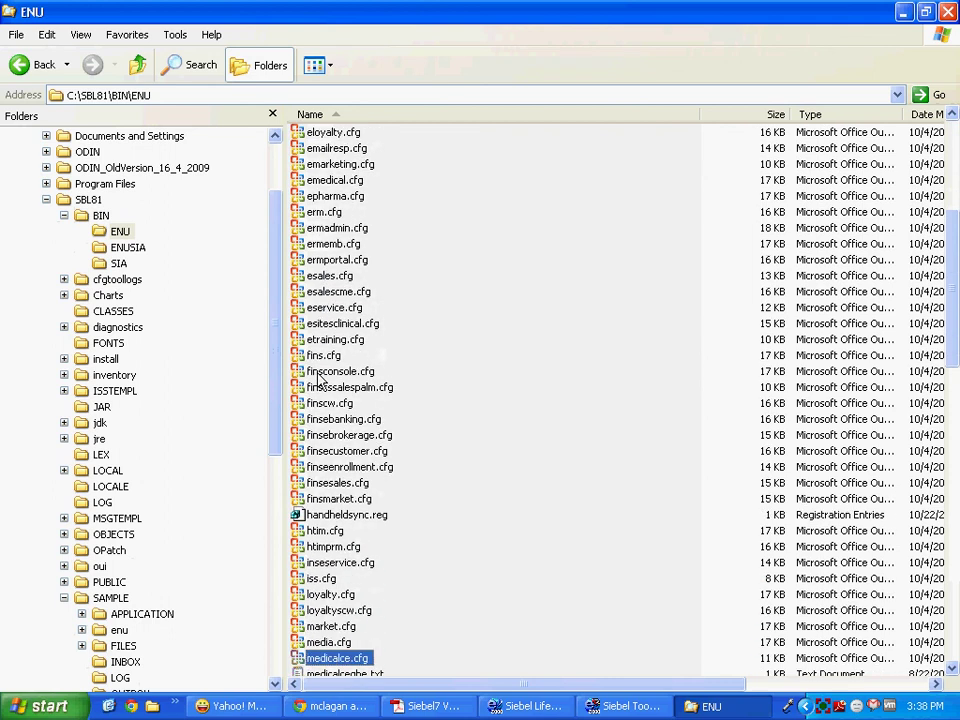
key(Down)
key(Down)
key(Down)
key(Down)
key(Down)
key(Down)
key(Down)
key(Down)
key(Down)
key(Down)
key(Down)
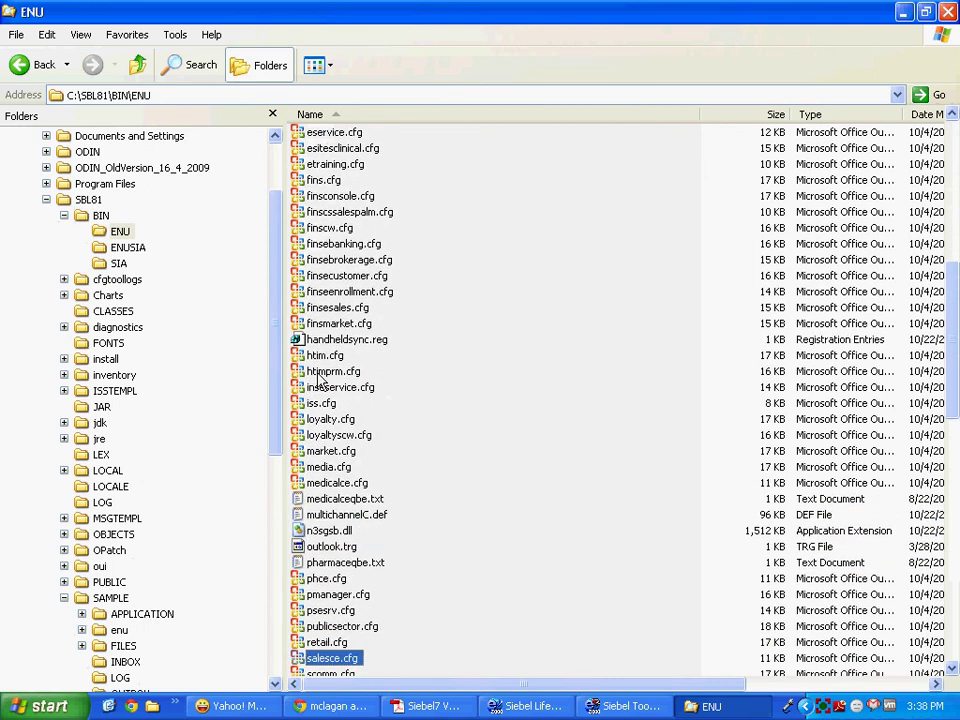
key(Down)
key(Down)
key(Down)
key(Down)
key(Down)
key(Down)
key(Down)
key(Down)
key(Down)
key(Down)
key(Down)
key(BackSpace)
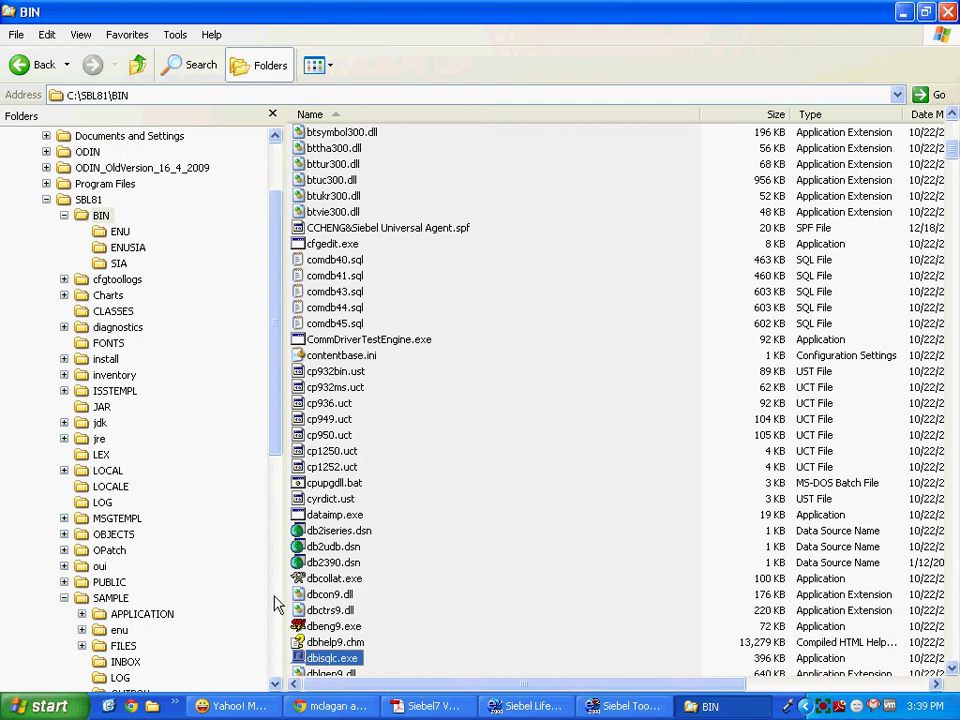
double_click(302, 662)
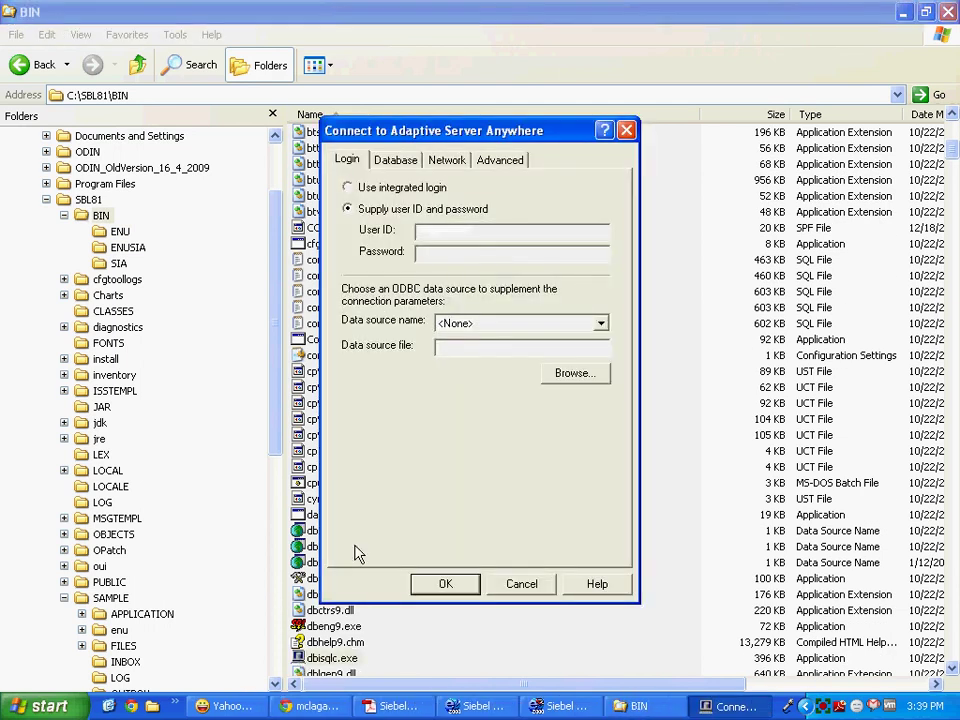
- Enter SADMIN as the user ID and browse for a database file from the Database tab
text(SADMIN)
key(Tab)
text(SADMIN)
click(385, 165)
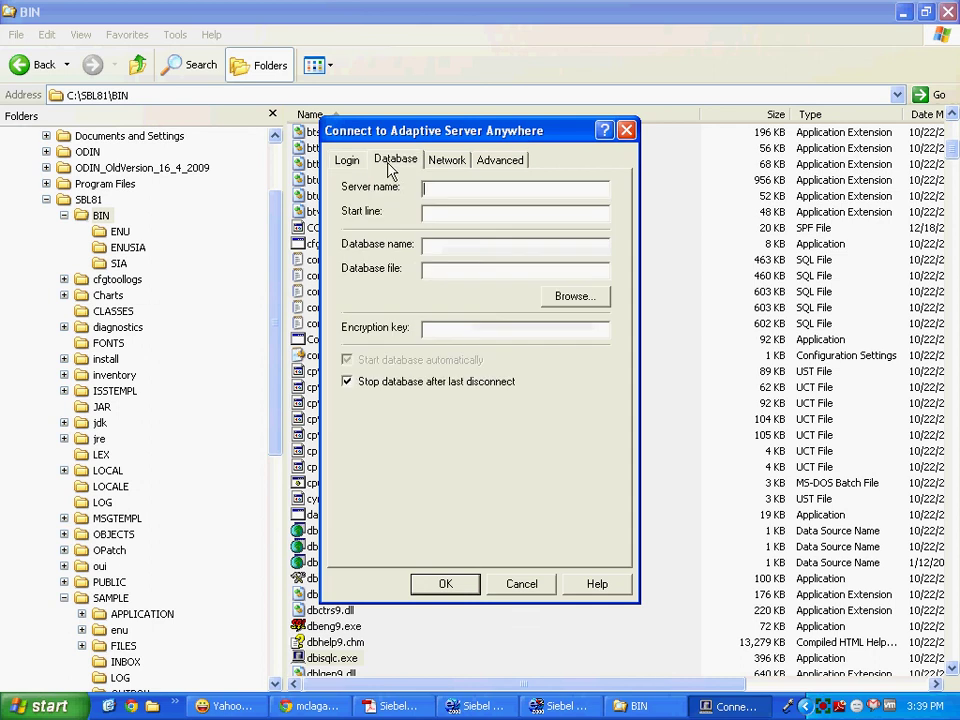
click(577, 296)
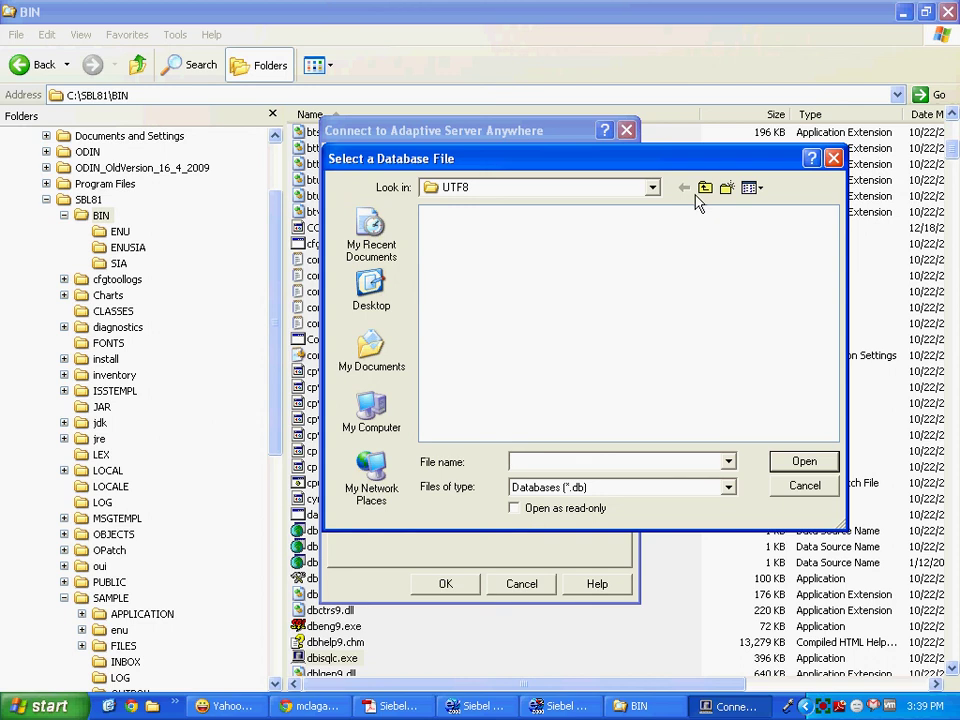
- Look for the database in C:\SBL81\SAMPLE\UTF8 with all file types shown
click(706, 188)
click(705, 189)
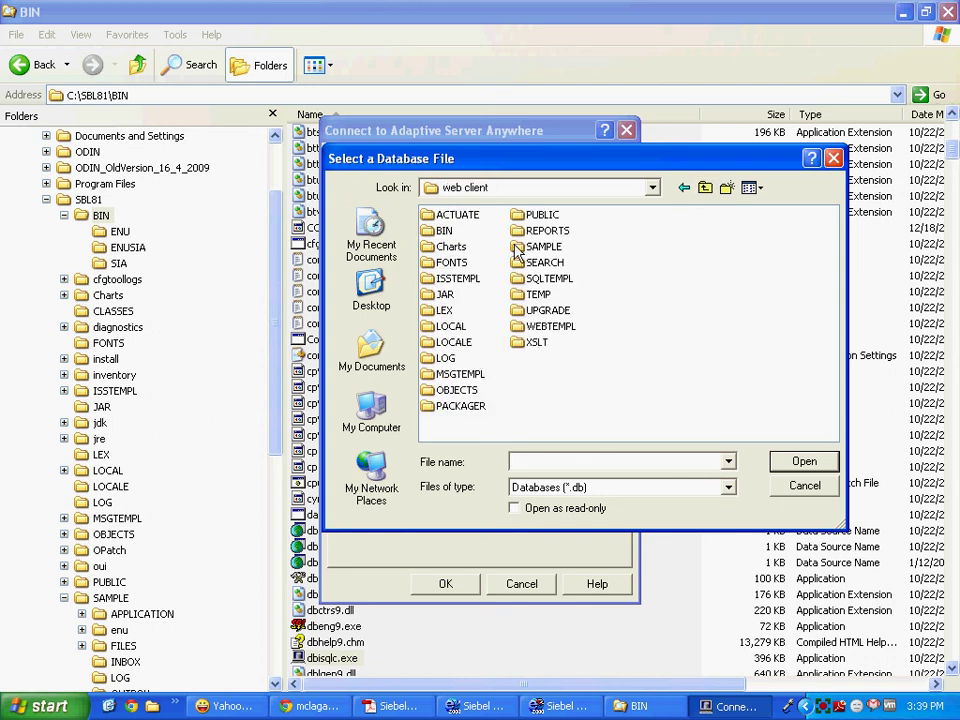
click(705, 189)
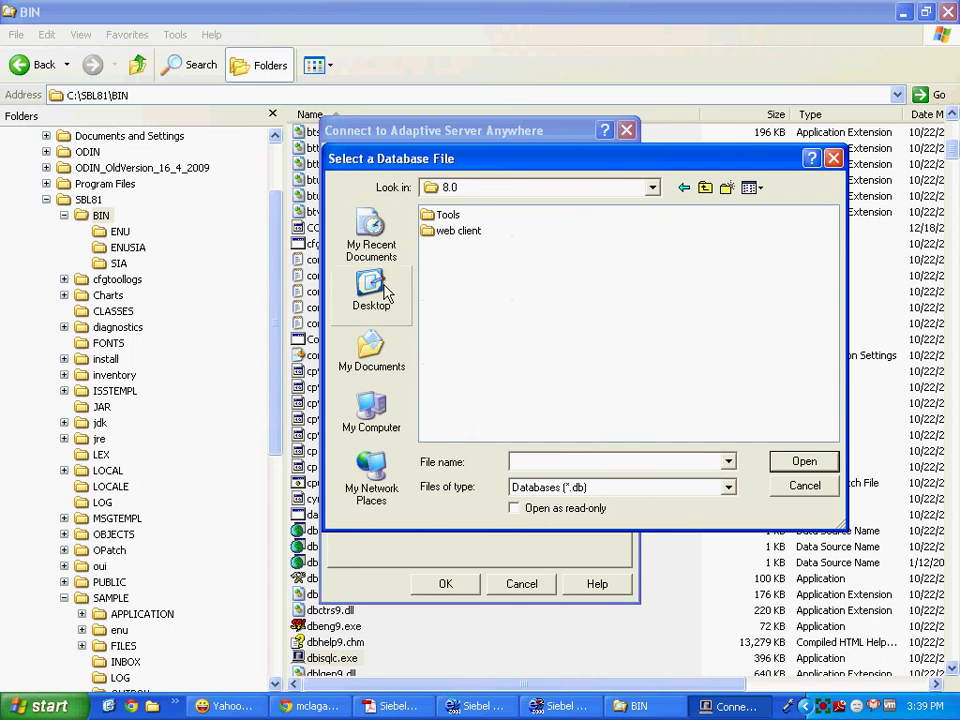
click(653, 188)
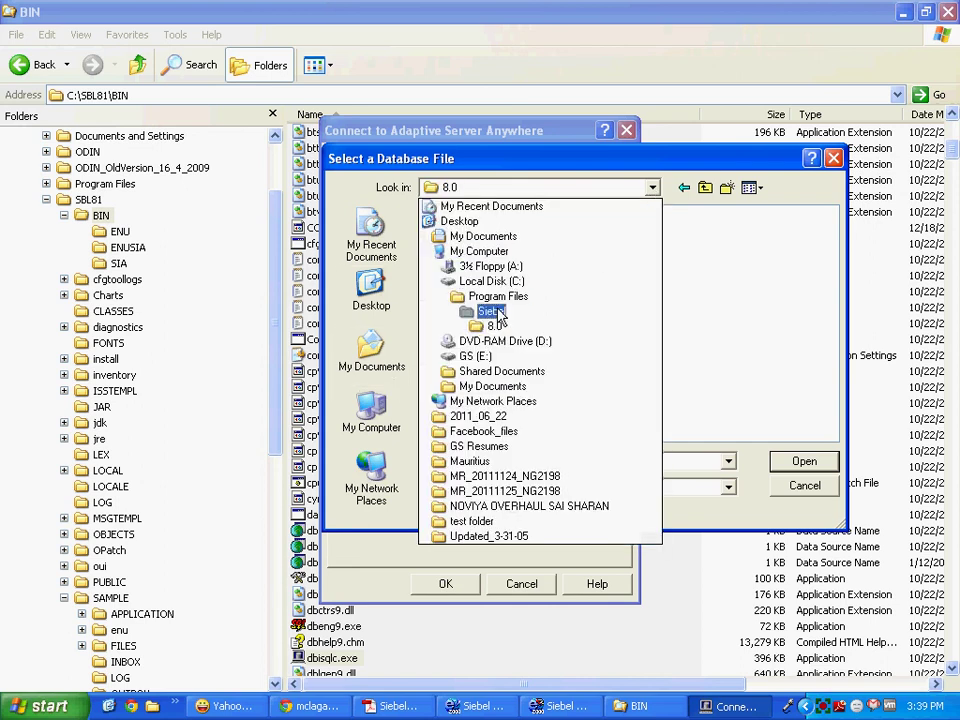
click(491, 283)
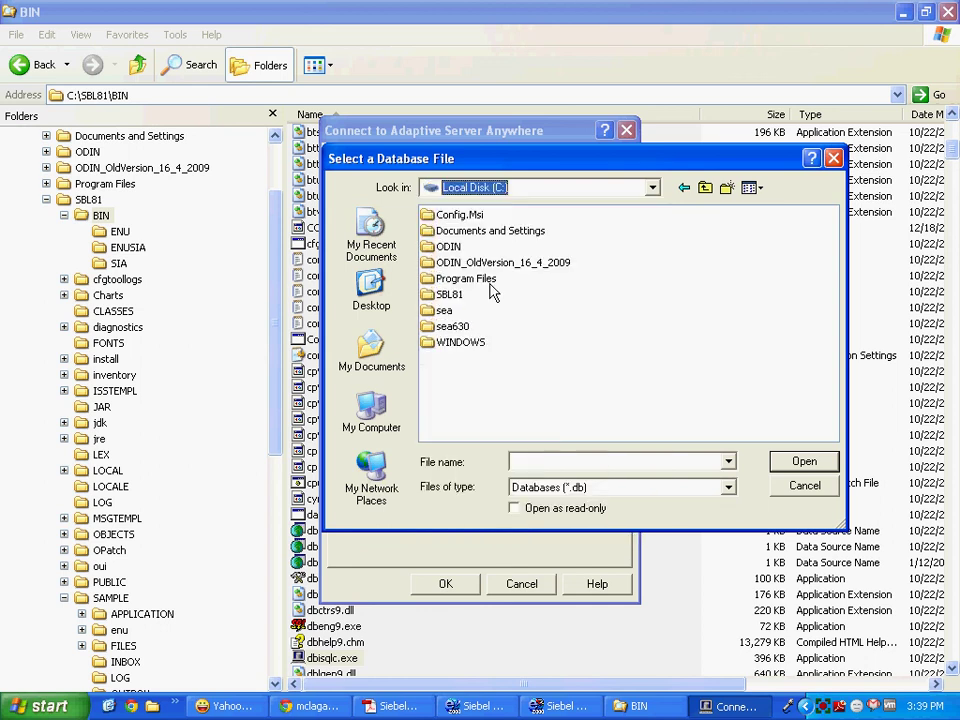
double_click(450, 316)
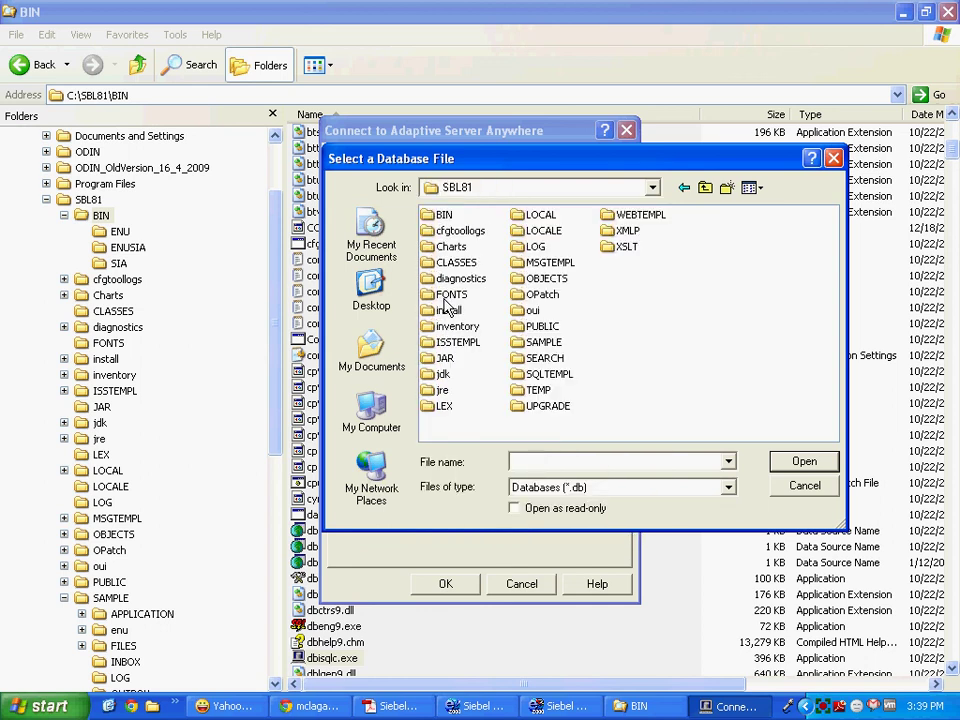
double_click(522, 342)
double_click(448, 326)
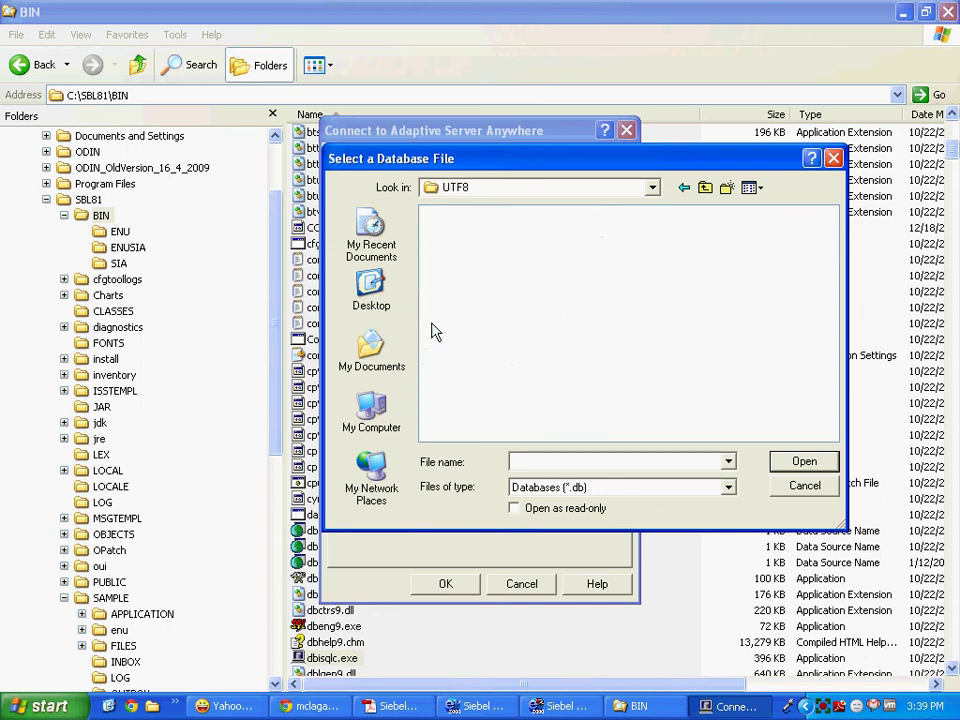
click(563, 487)
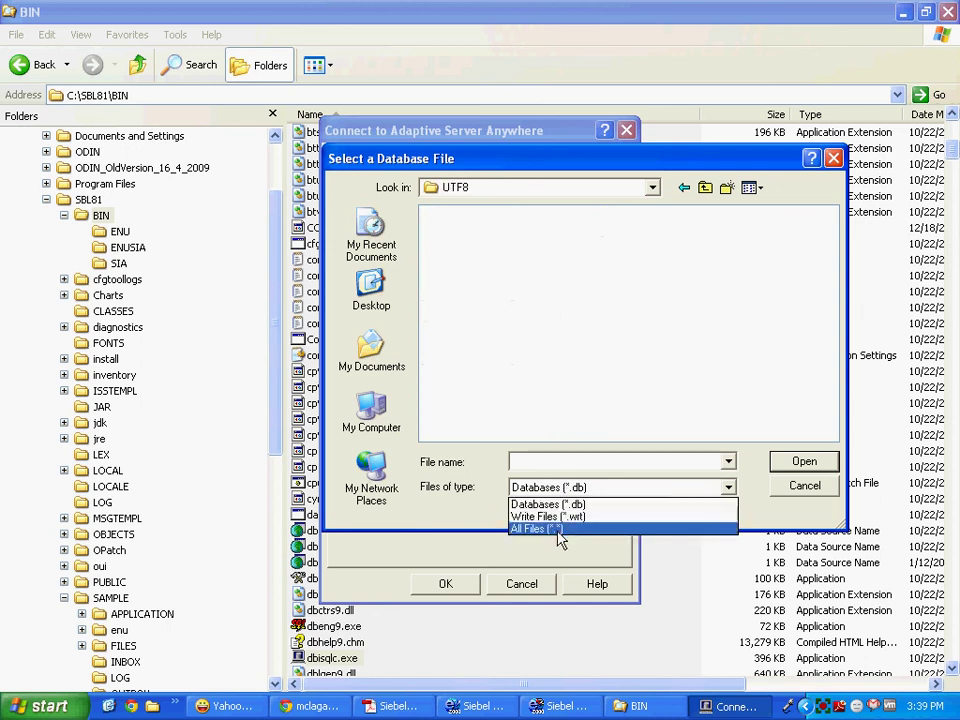
click(557, 527)
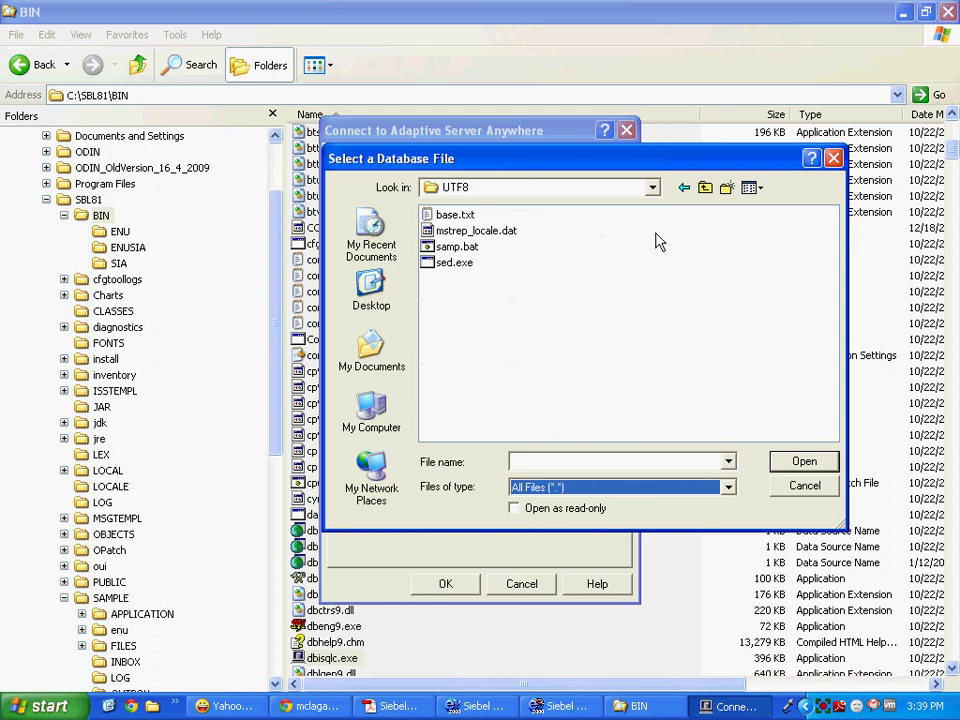
- Choose E:\InstalledPrograms\sse_samp81.dbf as the database file
click(652, 188)
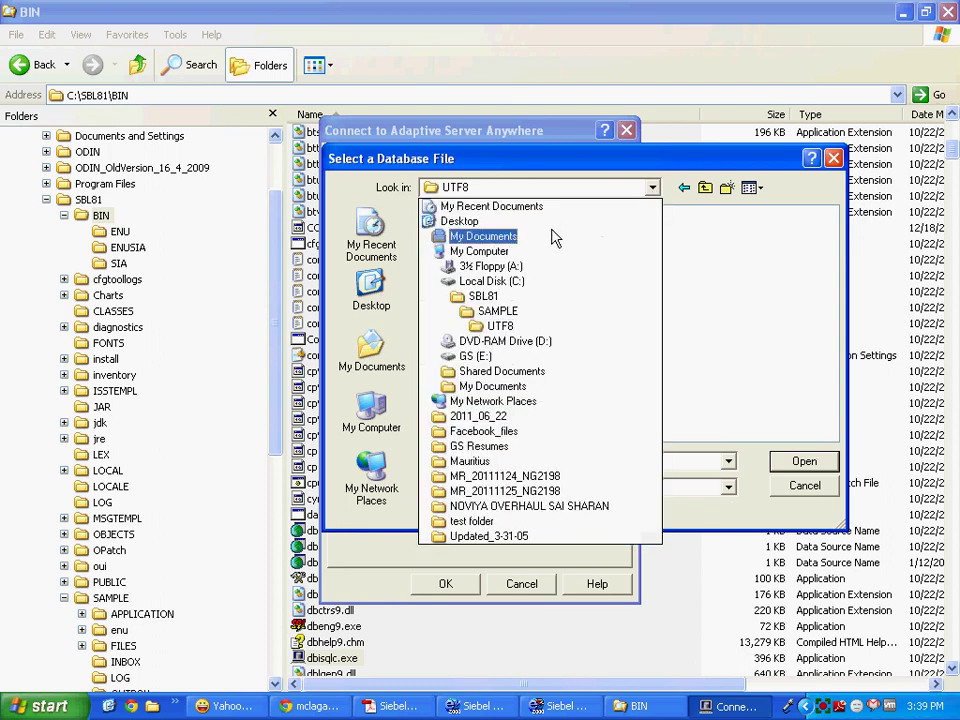
click(472, 356)
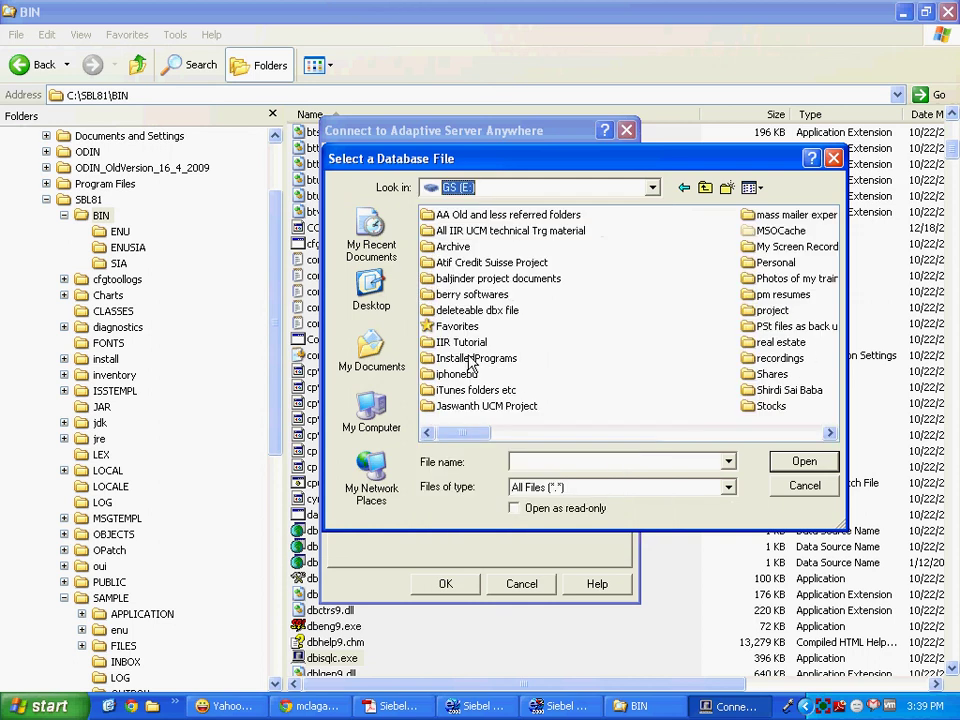
click(498, 360)
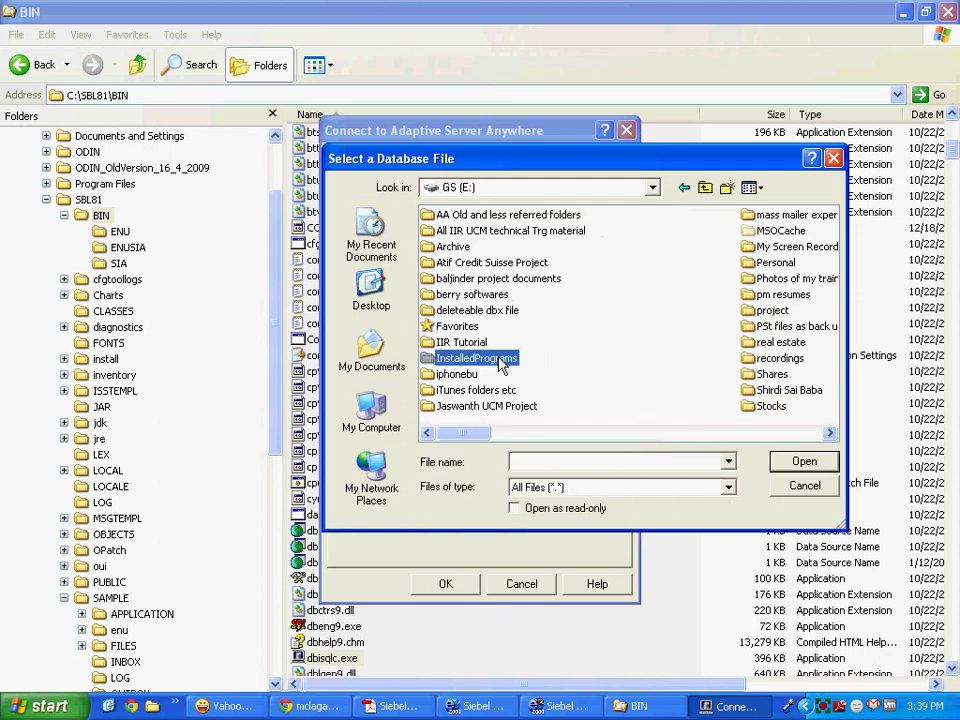
double_click(500, 362)
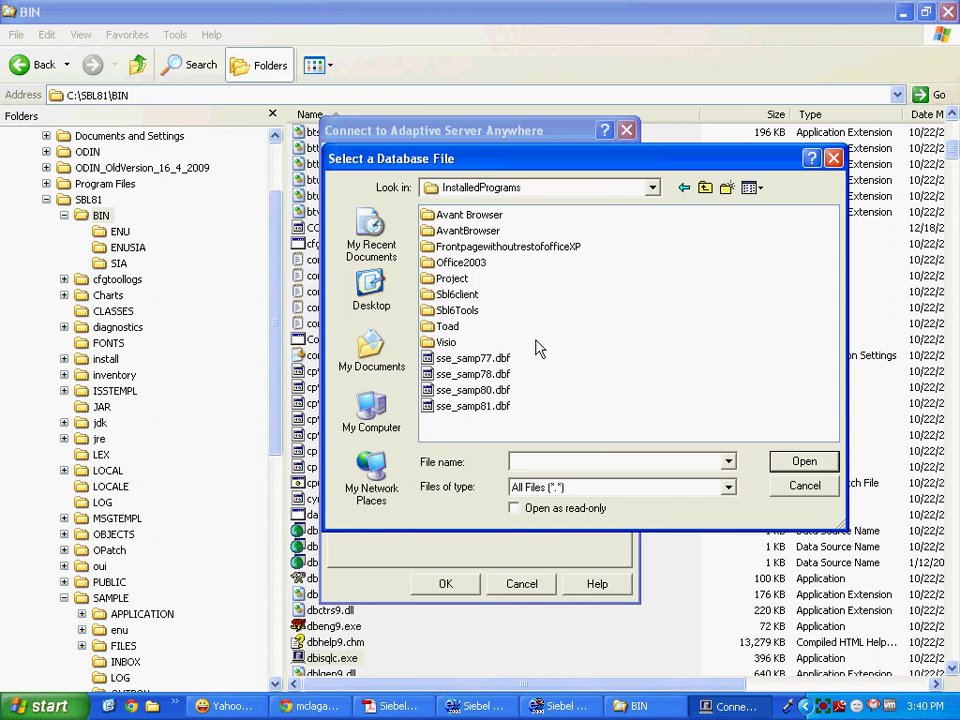
click(478, 406)
click(797, 466)
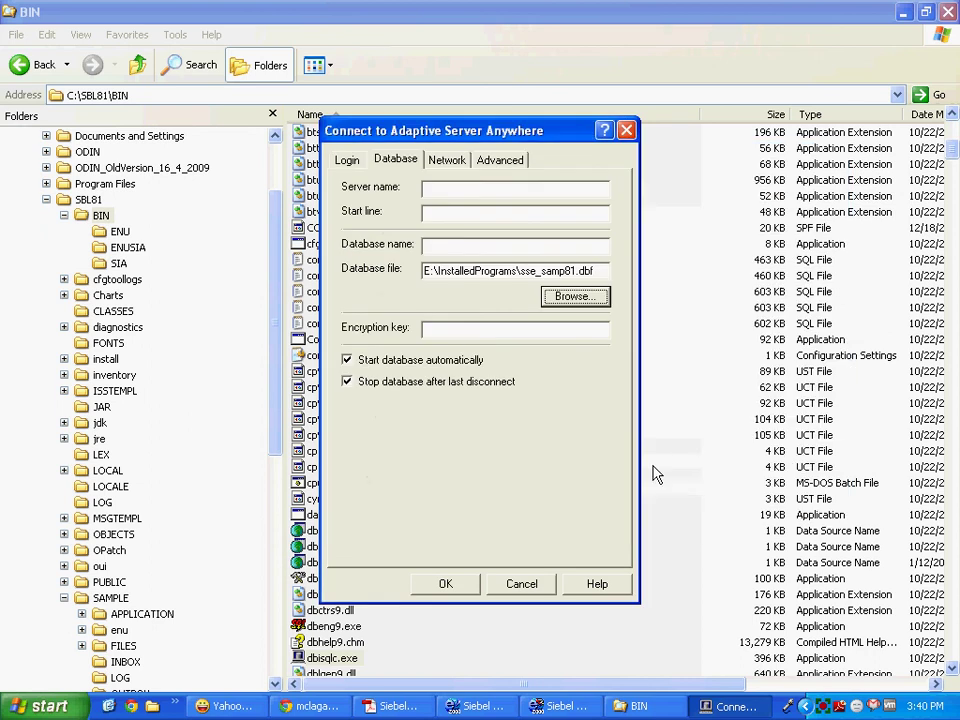
- Connect to sse_samp81, check the server startup log, and unblock the engine in the firewall alert
click(445, 585)
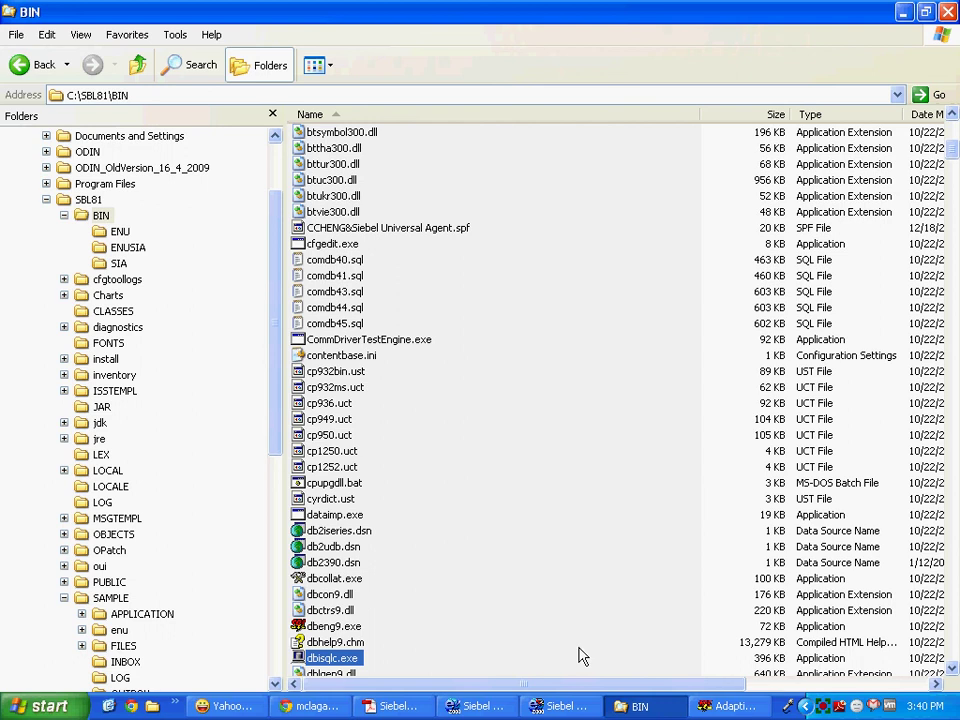
click(737, 707)
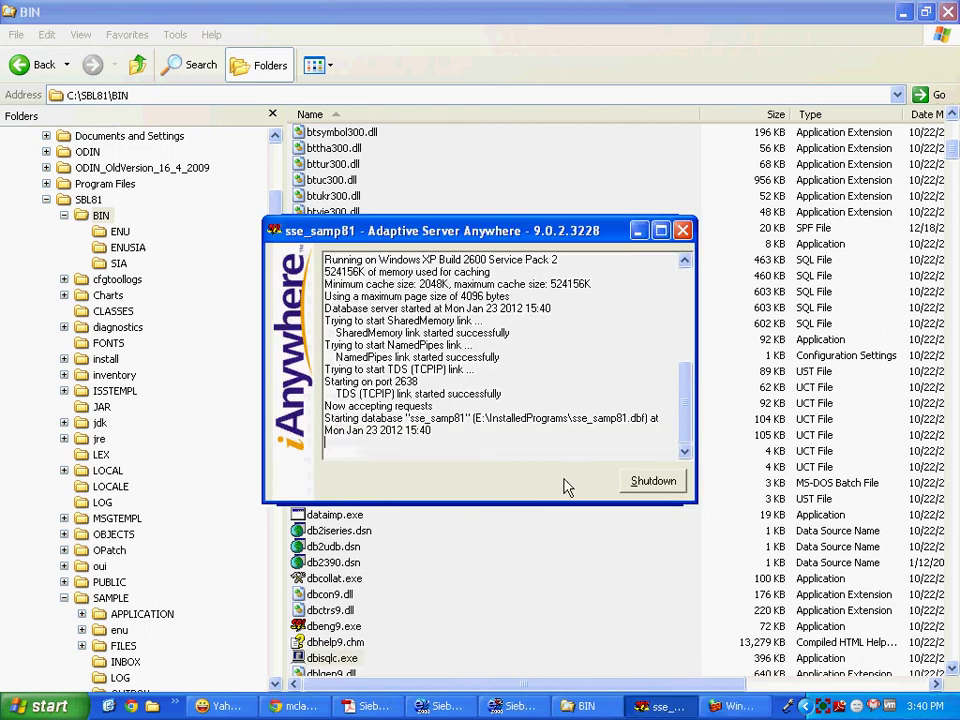
click(655, 538)
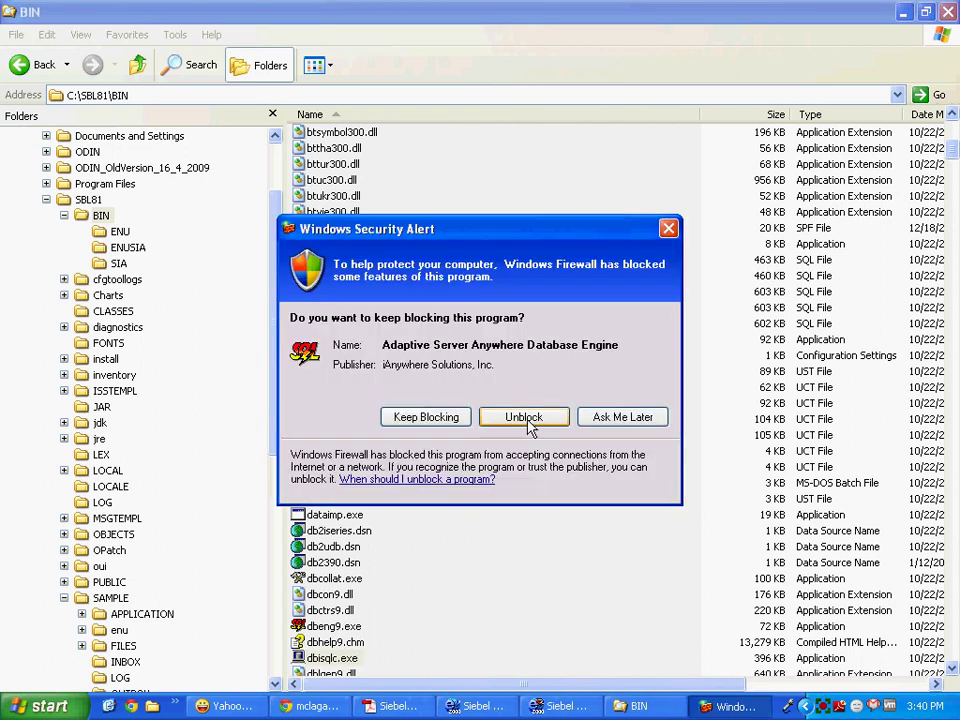
click(534, 418)
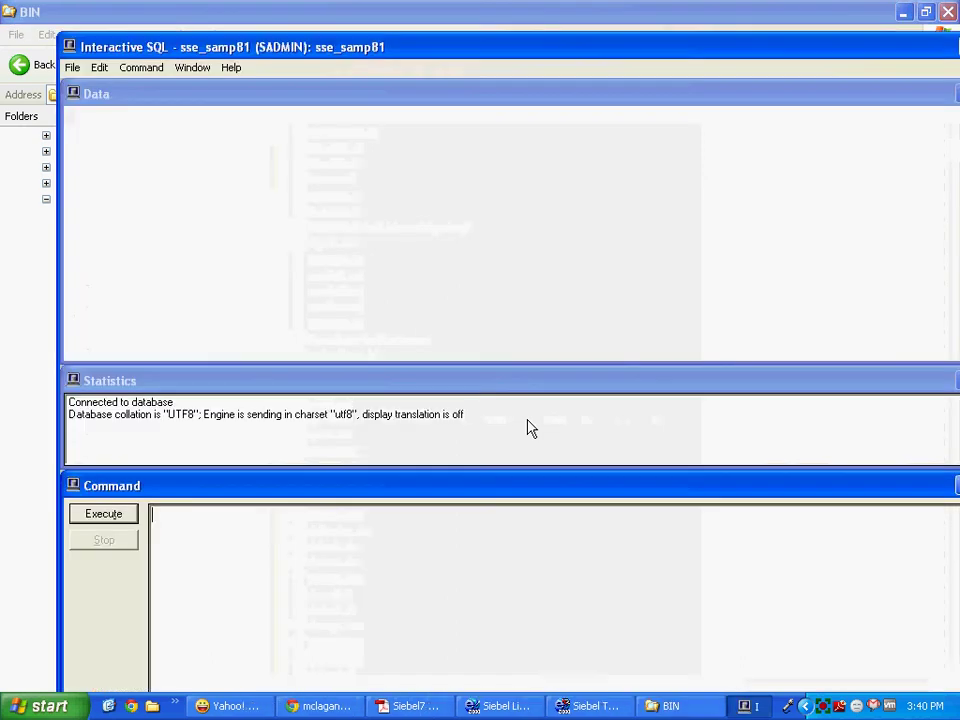
- Run SELECT * FROM SIEBEL.S_PARTY, returning 19127 rows
click(291, 581)
text(SELE)
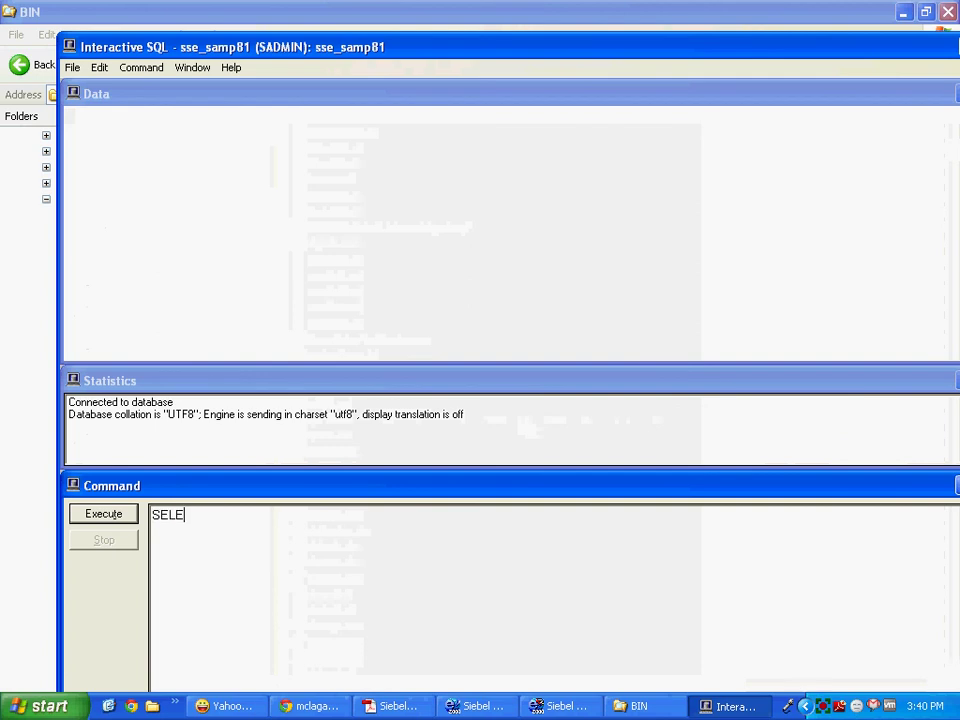
text(CT * )
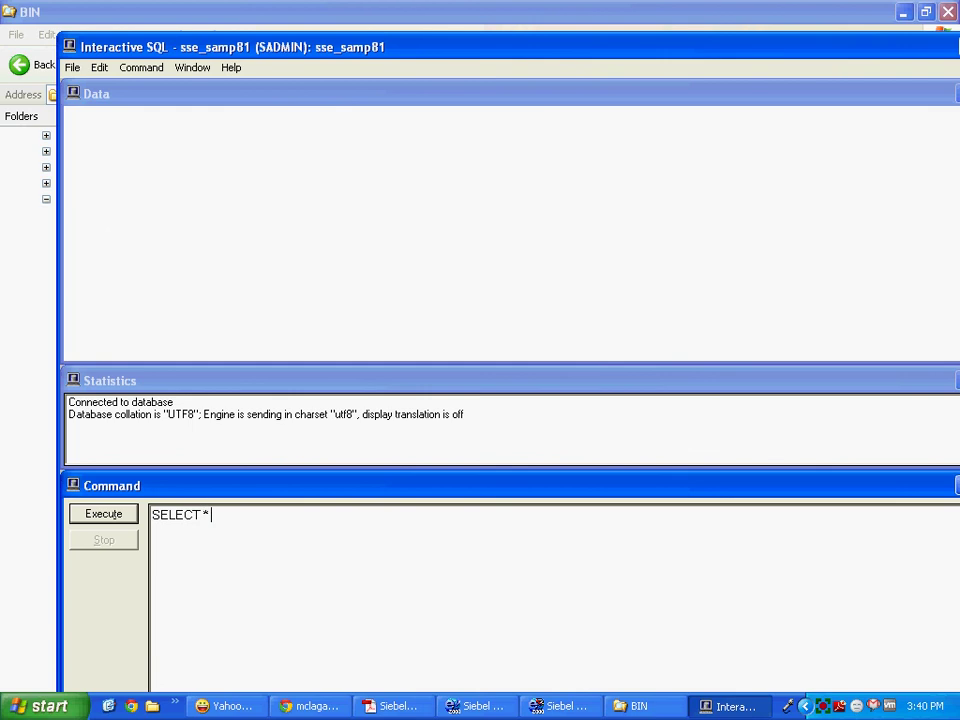
text(FROM SIEBEL.S_PARTY)
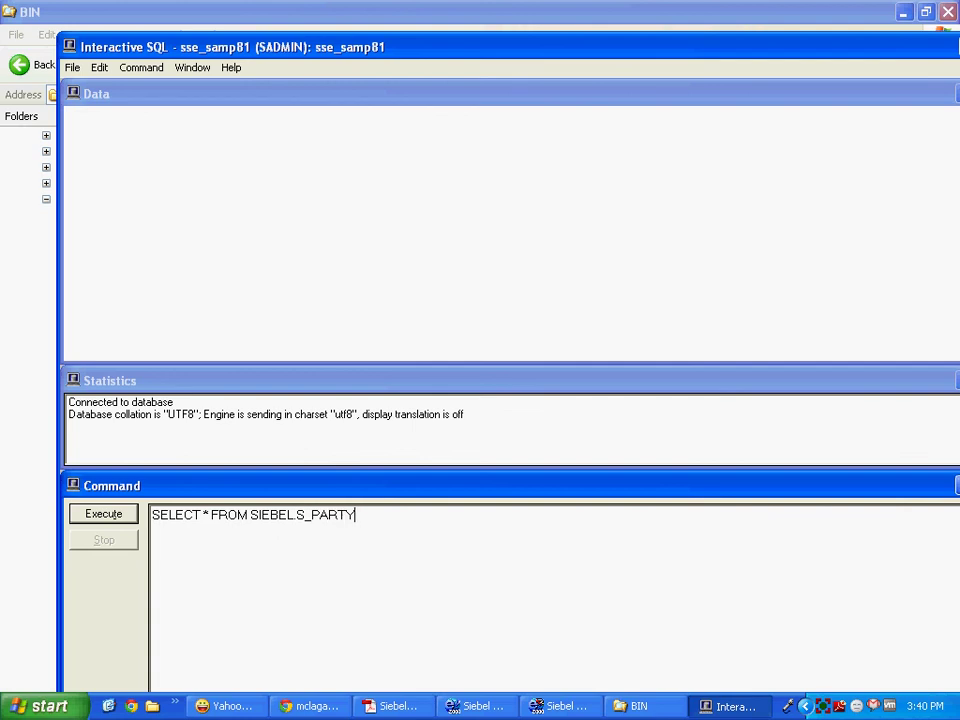
click(104, 513)
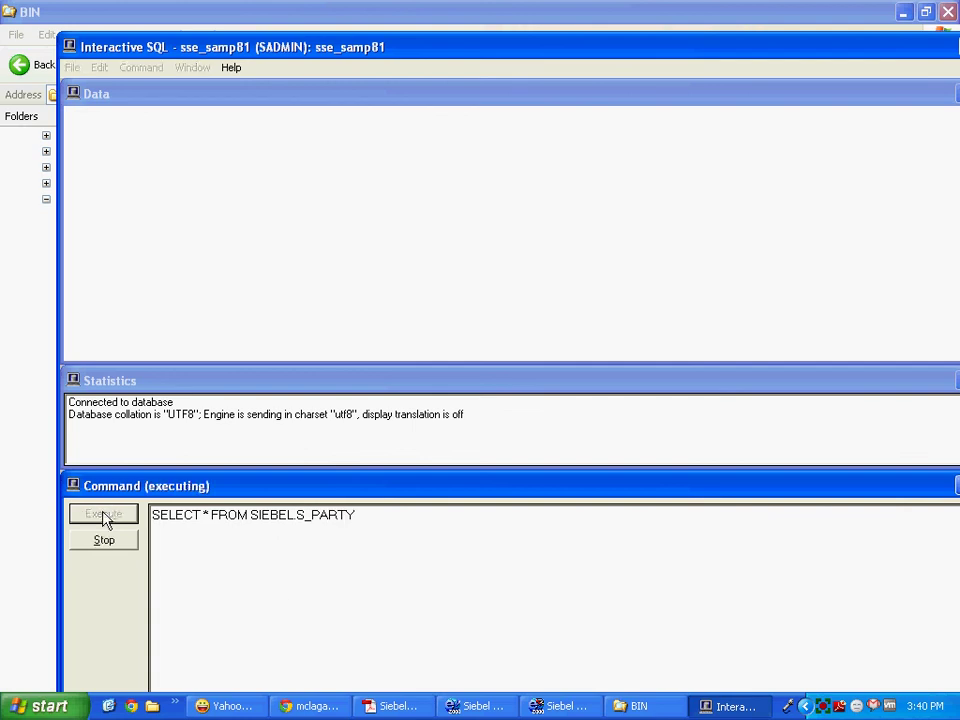
- Maximize the window and page through the S_PARTY columns out to PAR_PARTY_ID, then back to NAME
drag(606, 75, 546, 47)
click(940, 30)
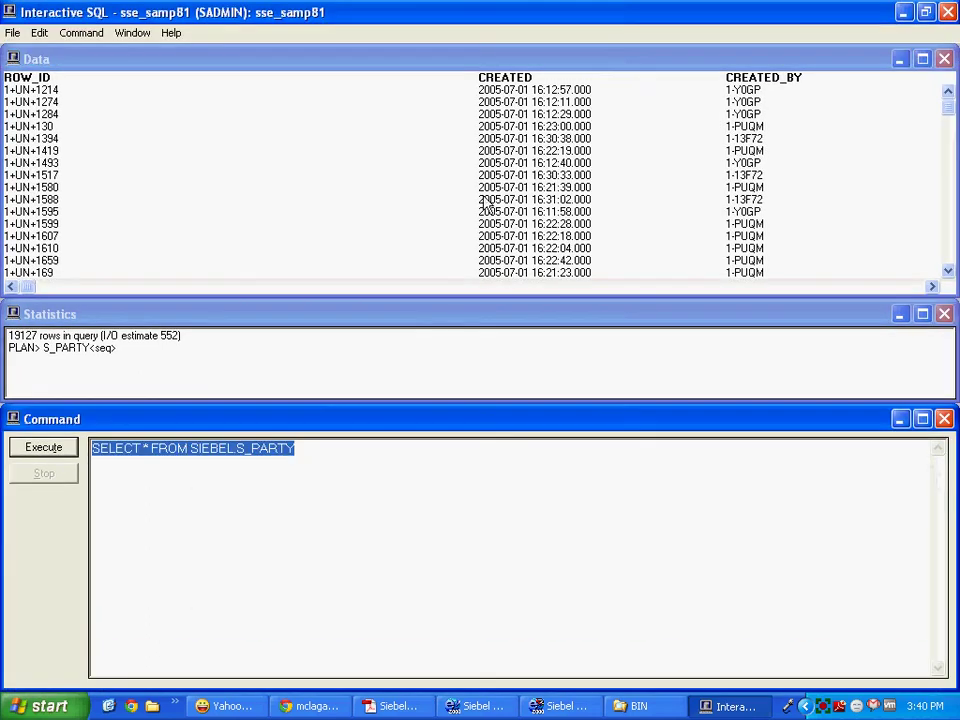
click(908, 288)
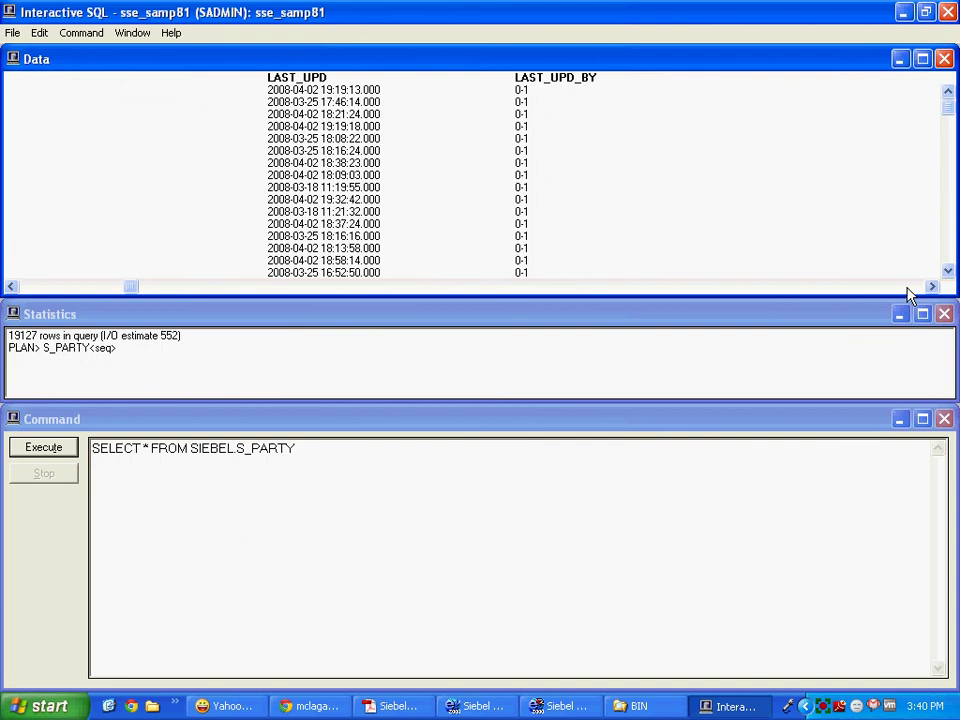
click(908, 288)
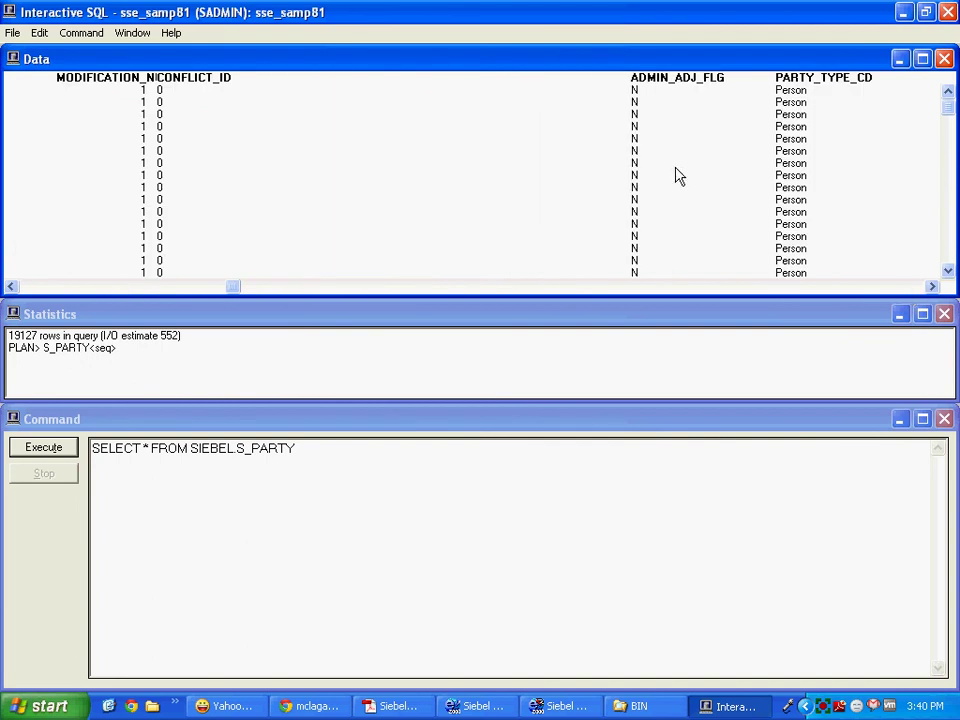
click(916, 290)
click(917, 290)
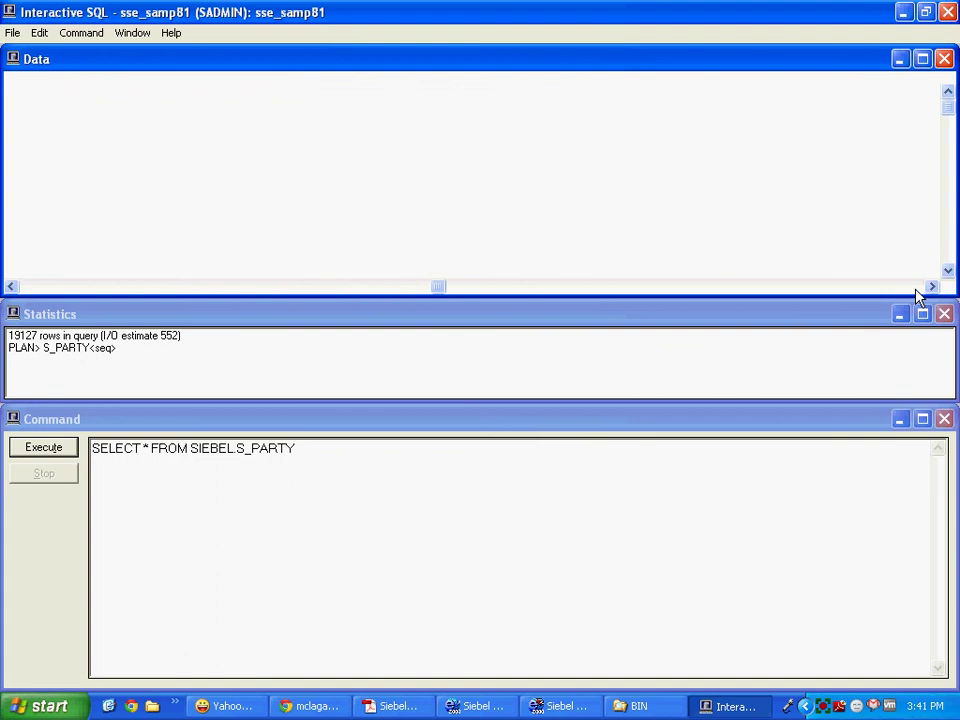
click(917, 290)
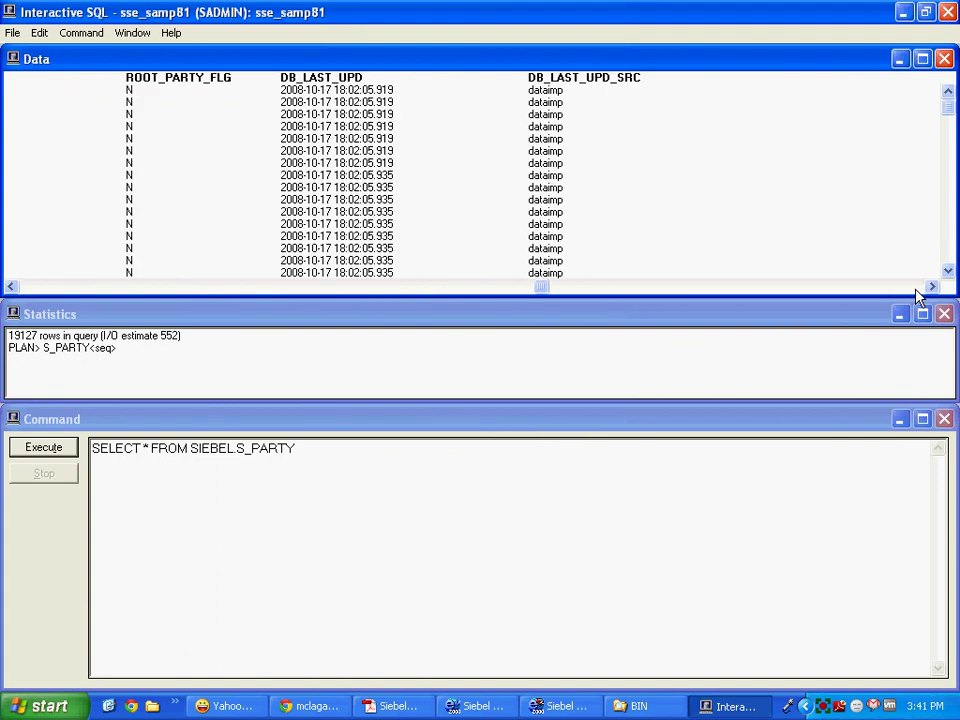
click(916, 290)
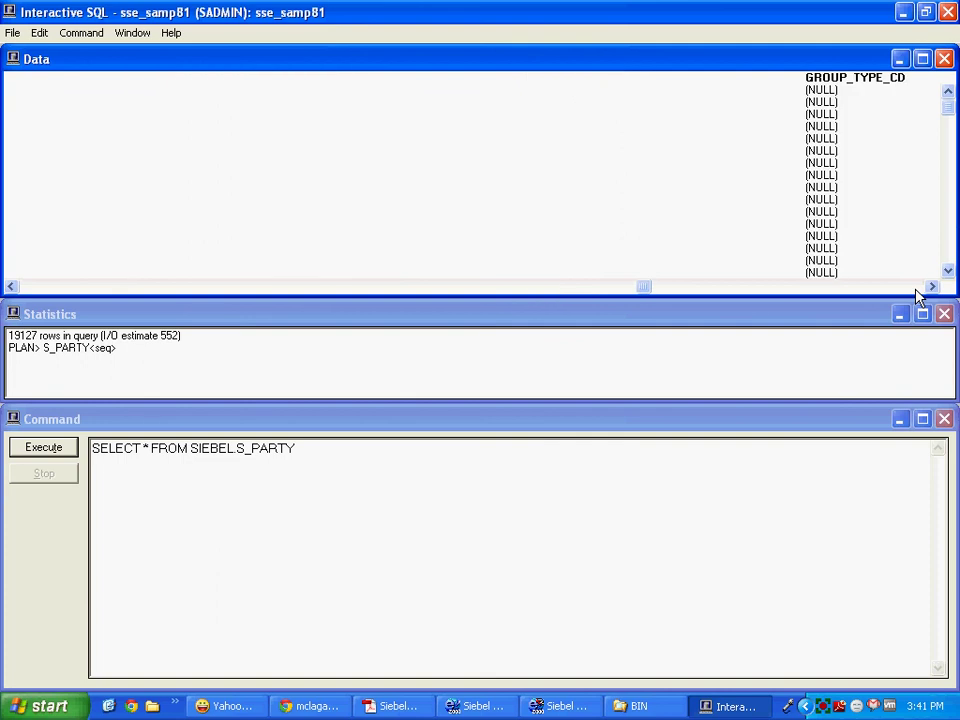
click(917, 290)
click(917, 290)
click(917, 290)
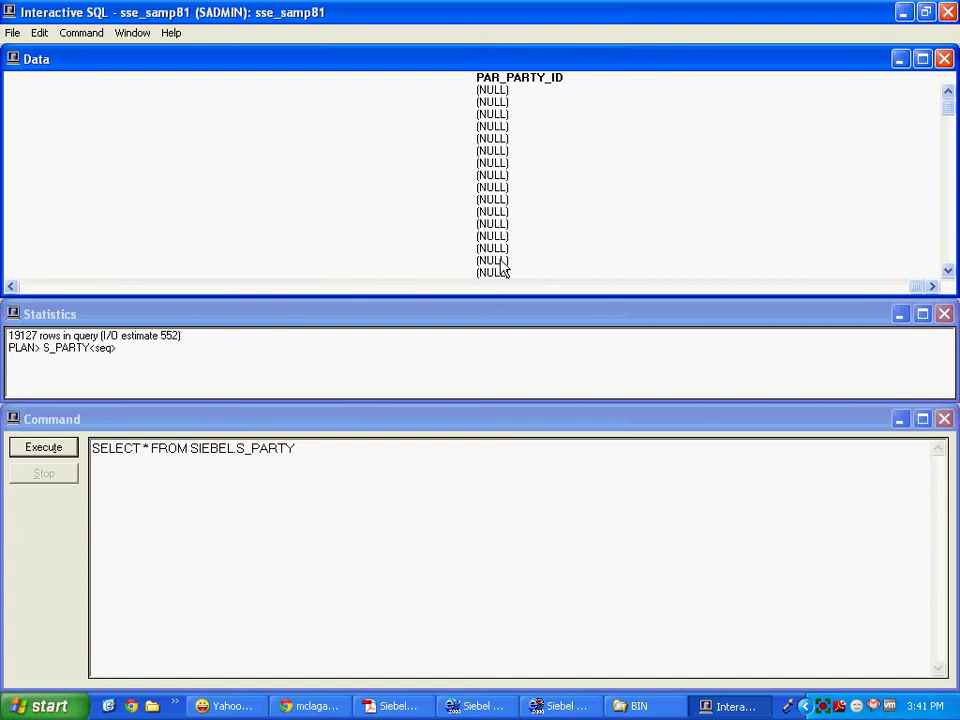
click(23, 288)
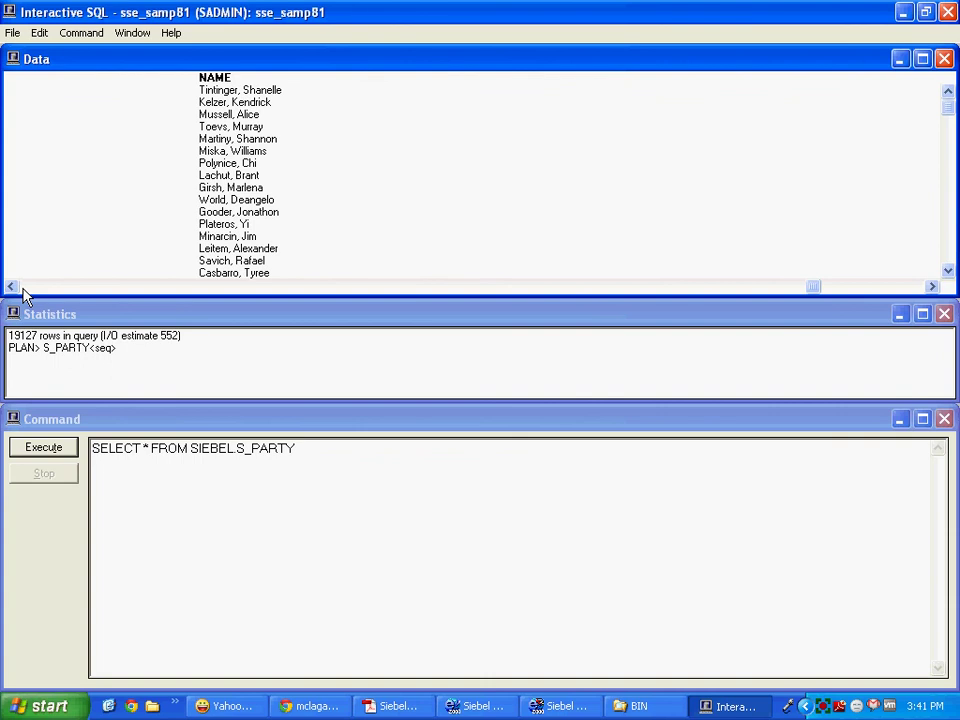
click(250, 448)
drag(250, 448, 353, 479)
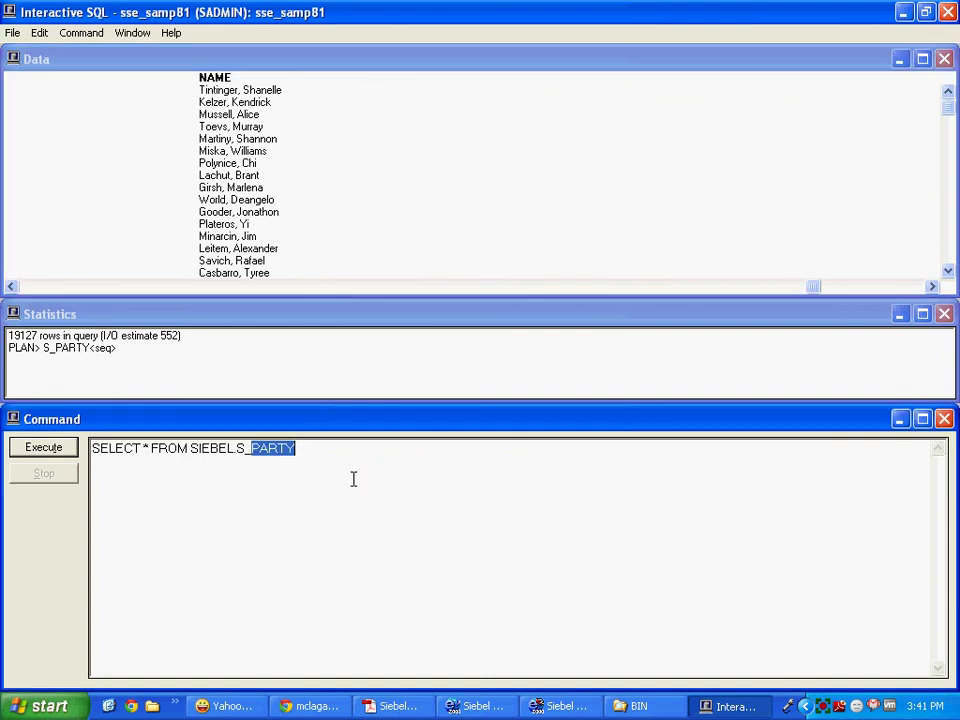
text(O)
key(BackSpace)
text(ORG_EXT)
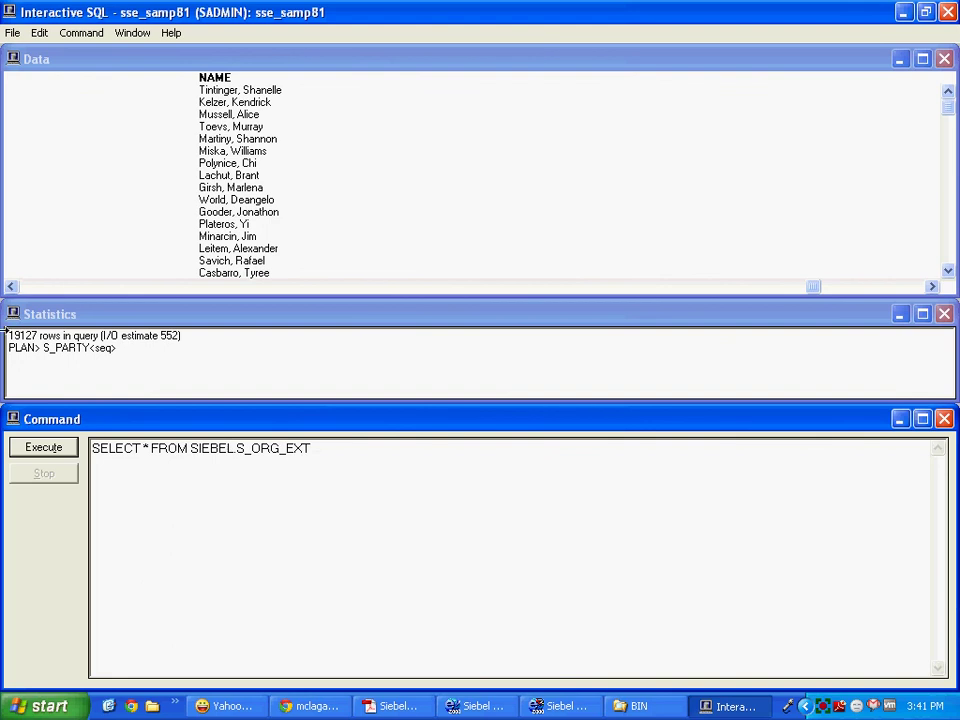
click(36, 447)
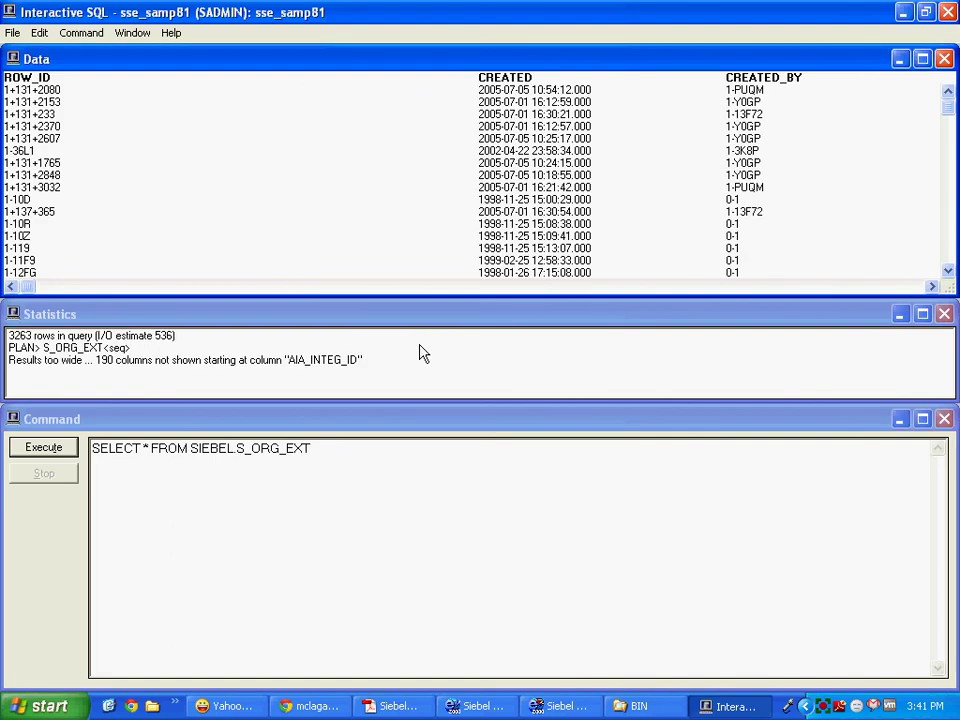
click(914, 286)
click(914, 287)
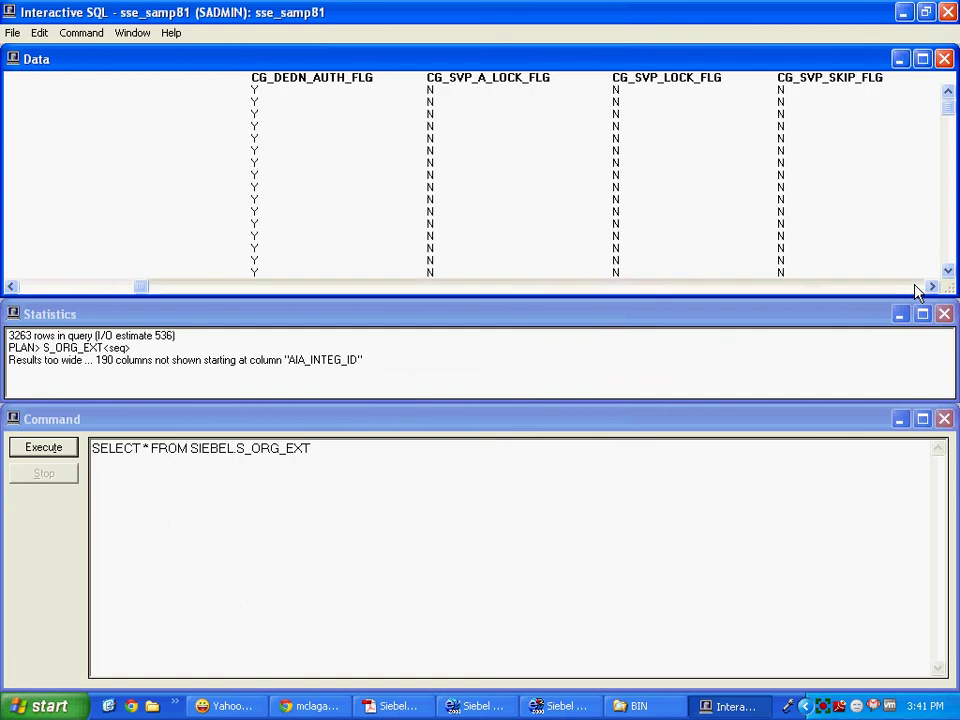
click(914, 287)
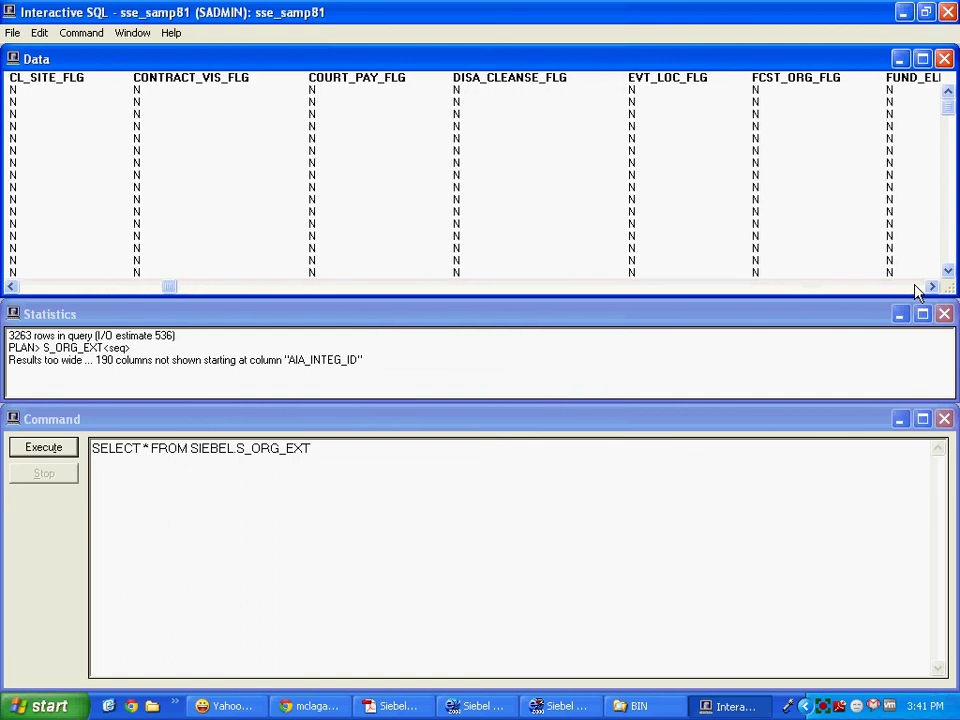
click(914, 287)
click(914, 287)
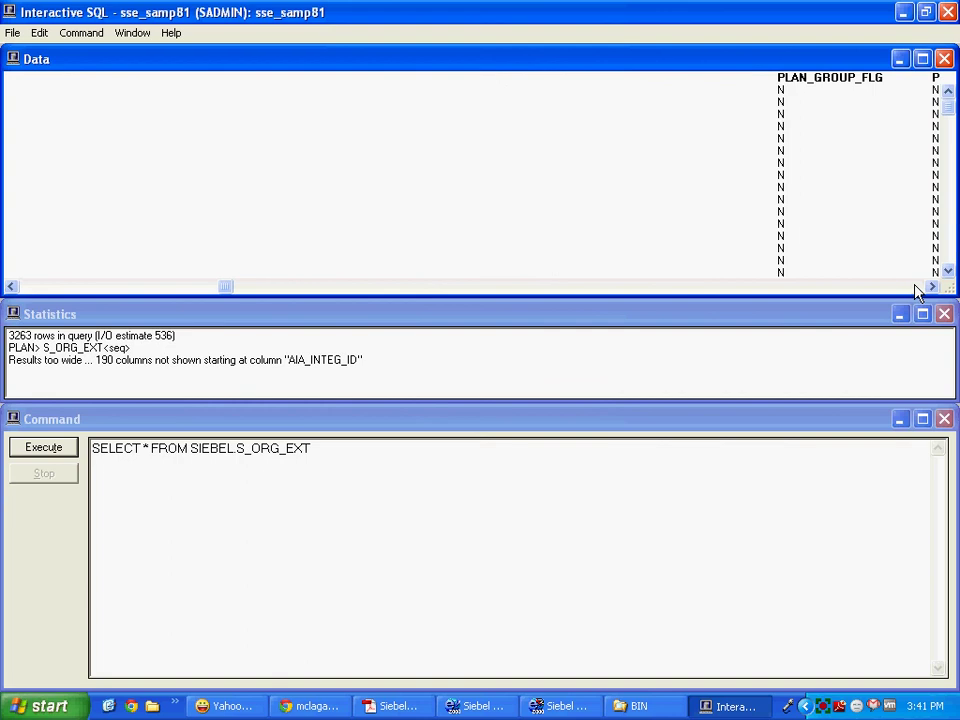
click(914, 287)
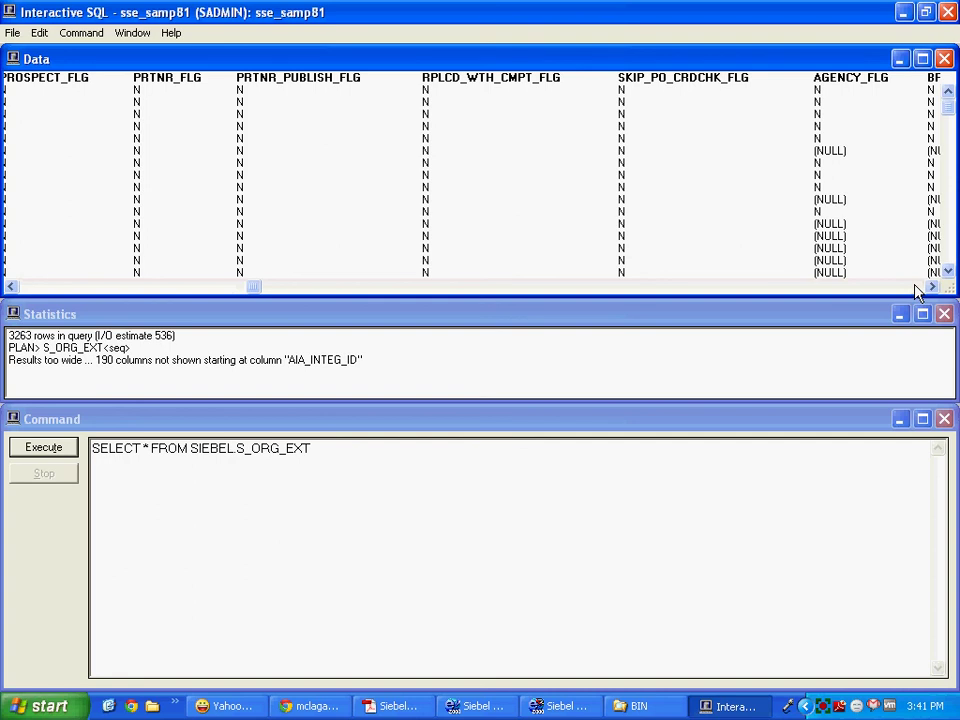
click(915, 287)
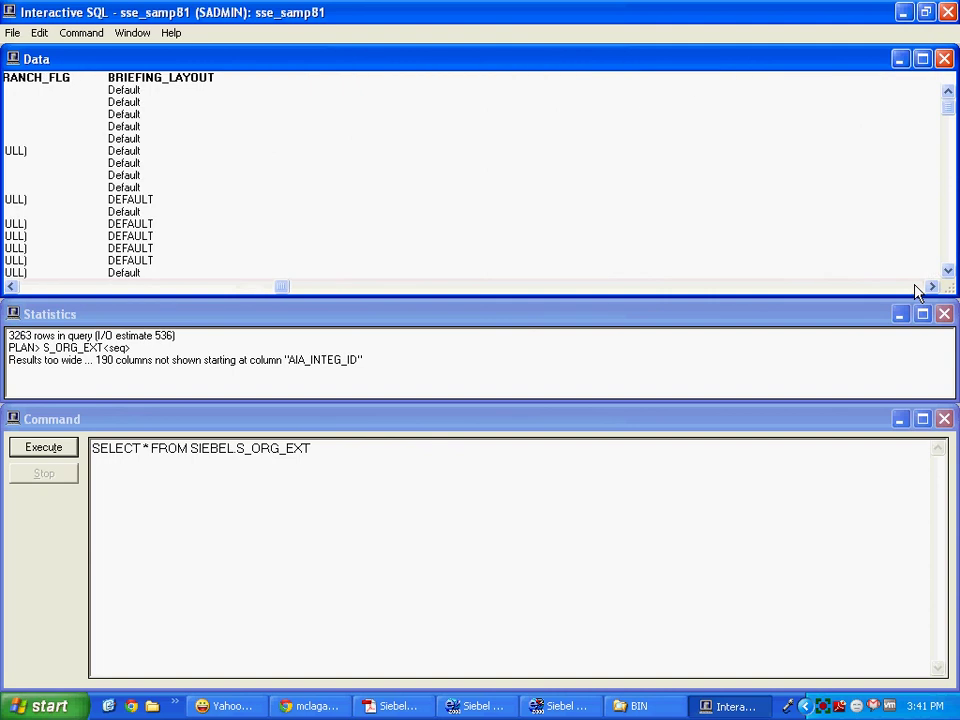
click(915, 288)
drag(251, 449, 336, 454)
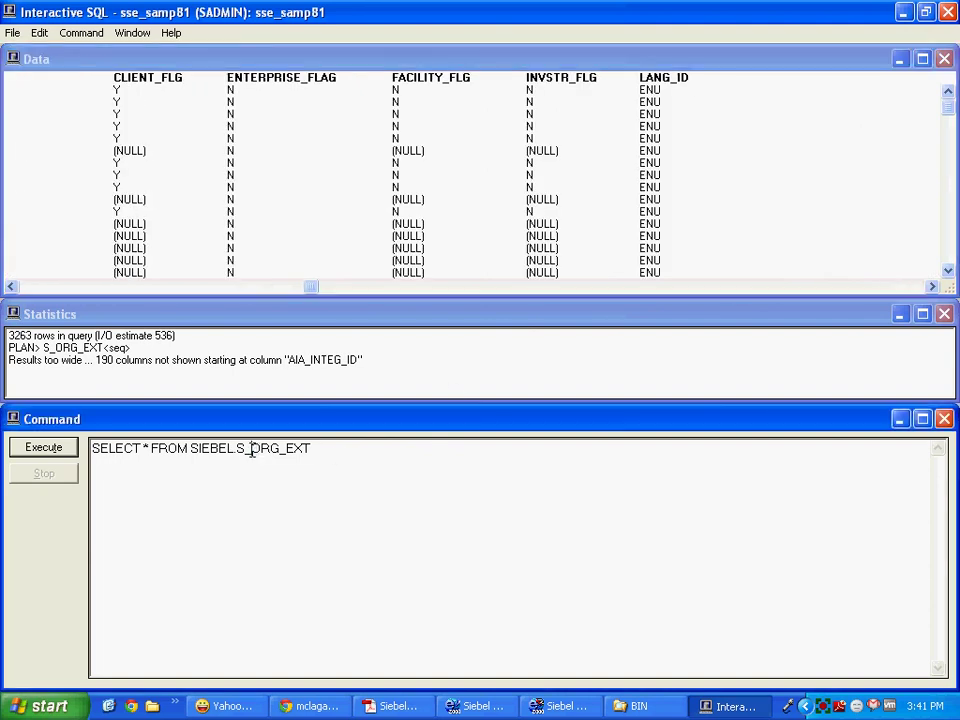
- Change the query to SELECT * FROM SIEBEL.S_PARTY_PER and run it, returning 6536 rows
text(PARTY_PER)
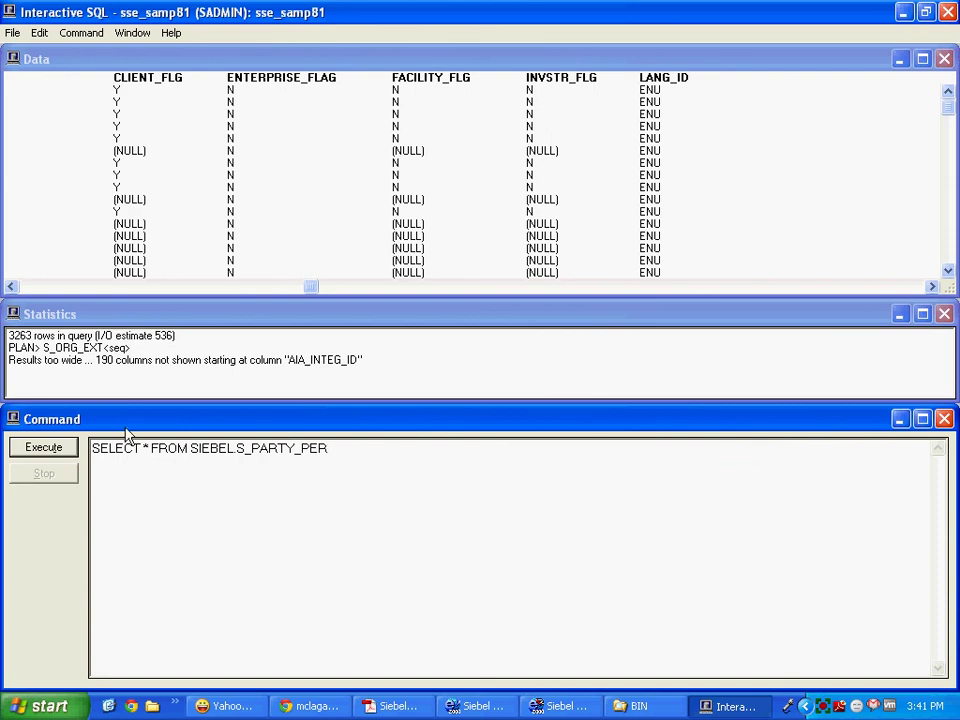
click(40, 450)
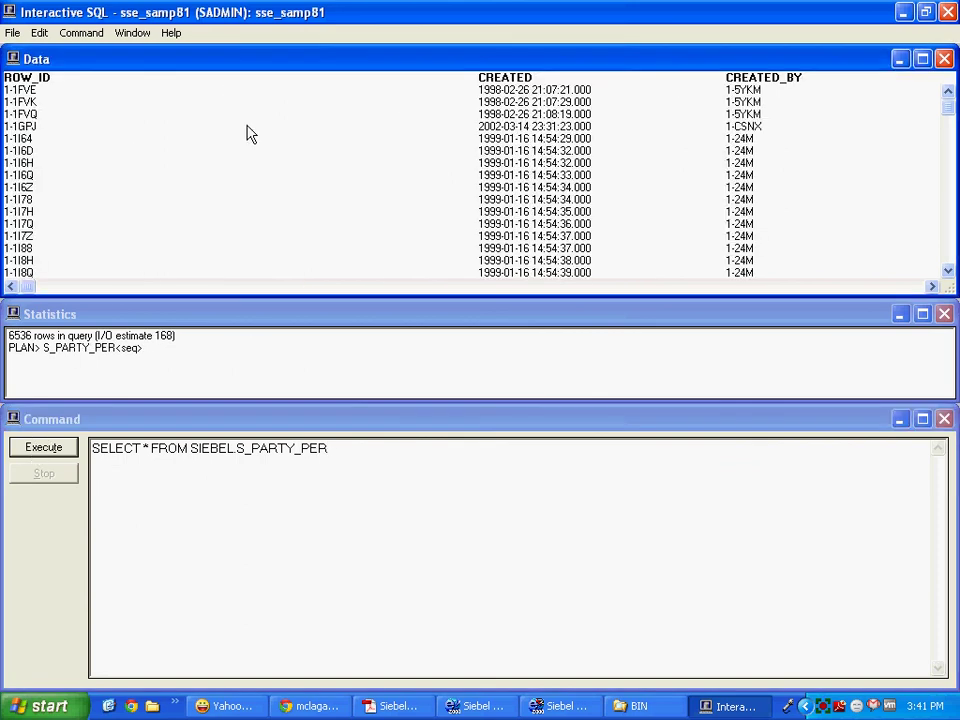
click(902, 288)
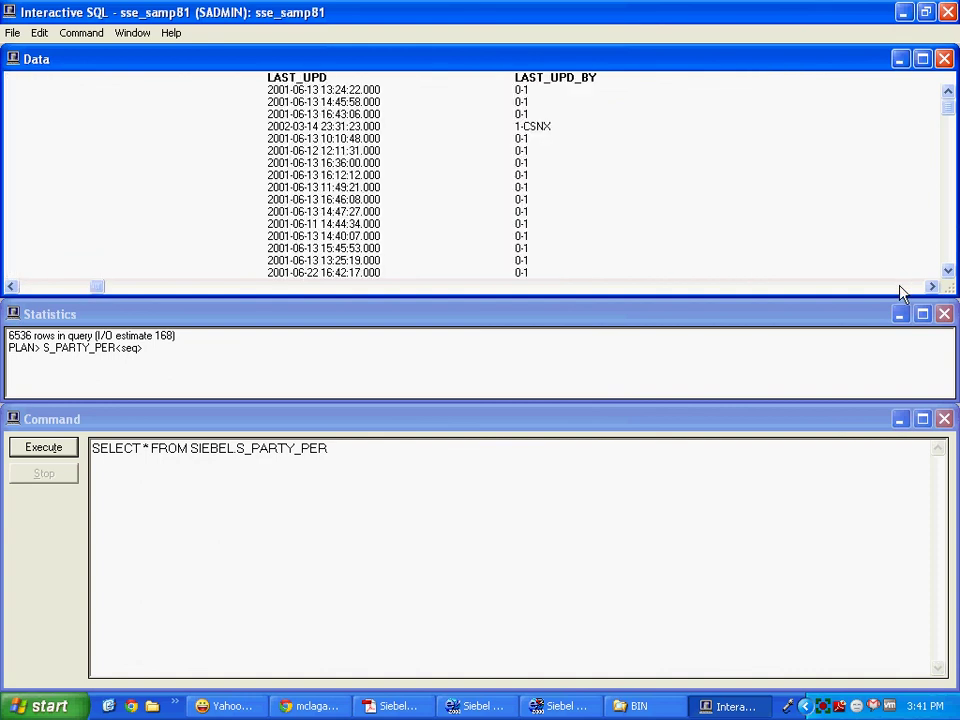
click(900, 288)
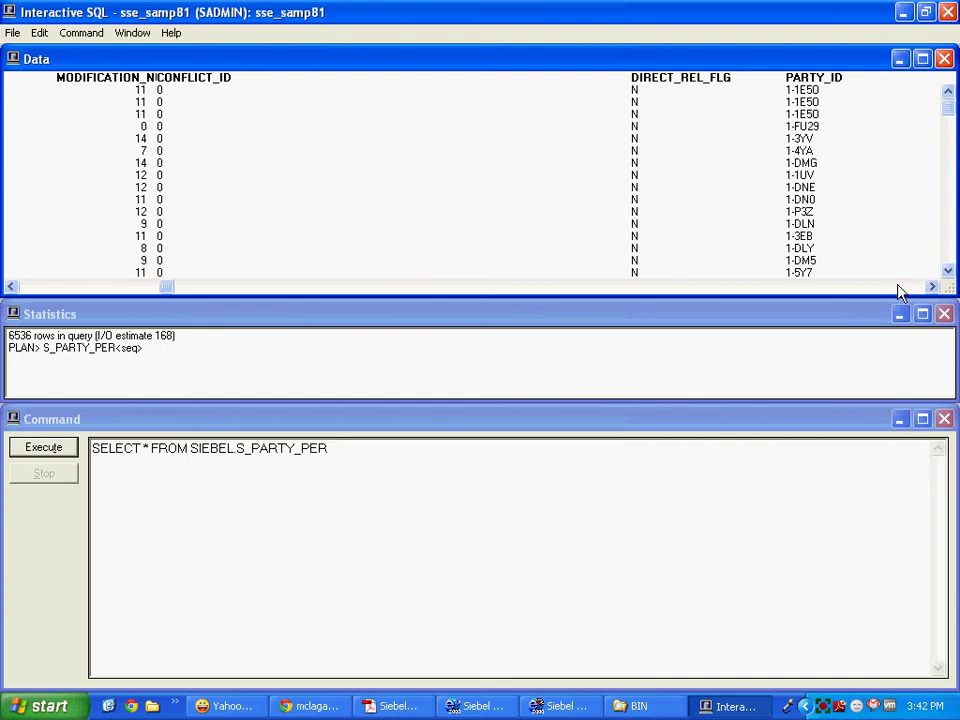
- Page through the remaining S_PARTY_PER columns up to TITLE, then switch to Siebel Tools
click(899, 289)
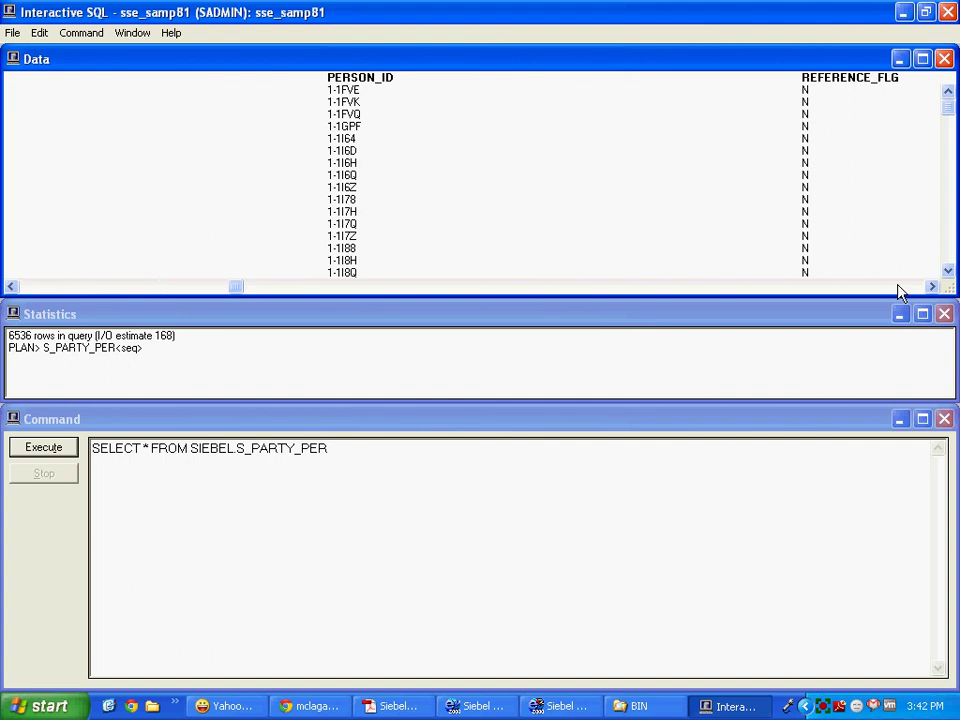
click(913, 294)
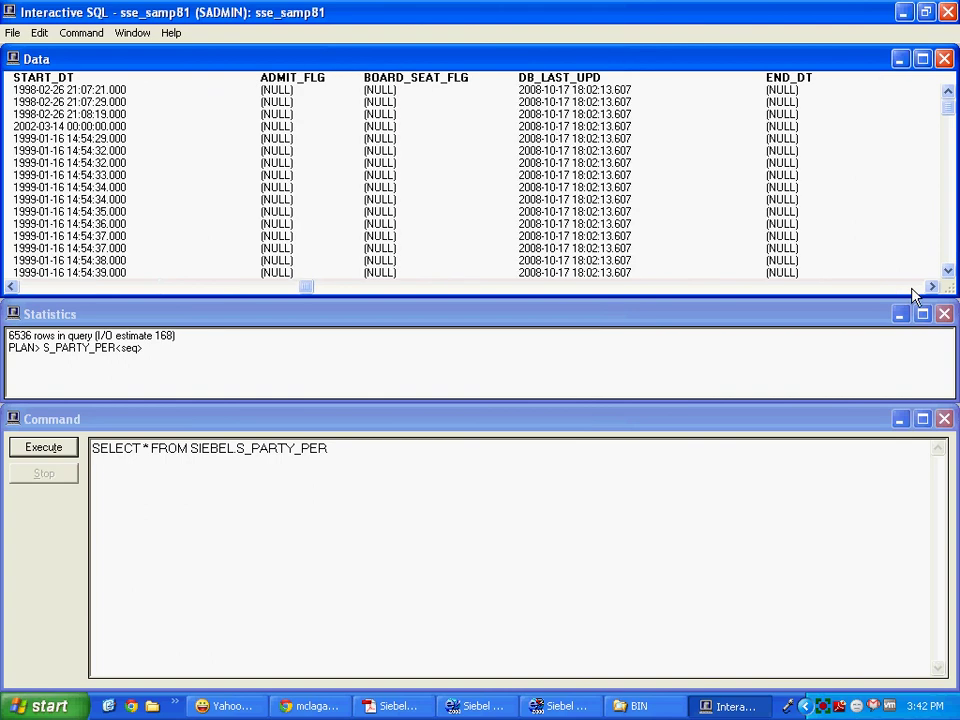
click(911, 289)
click(912, 289)
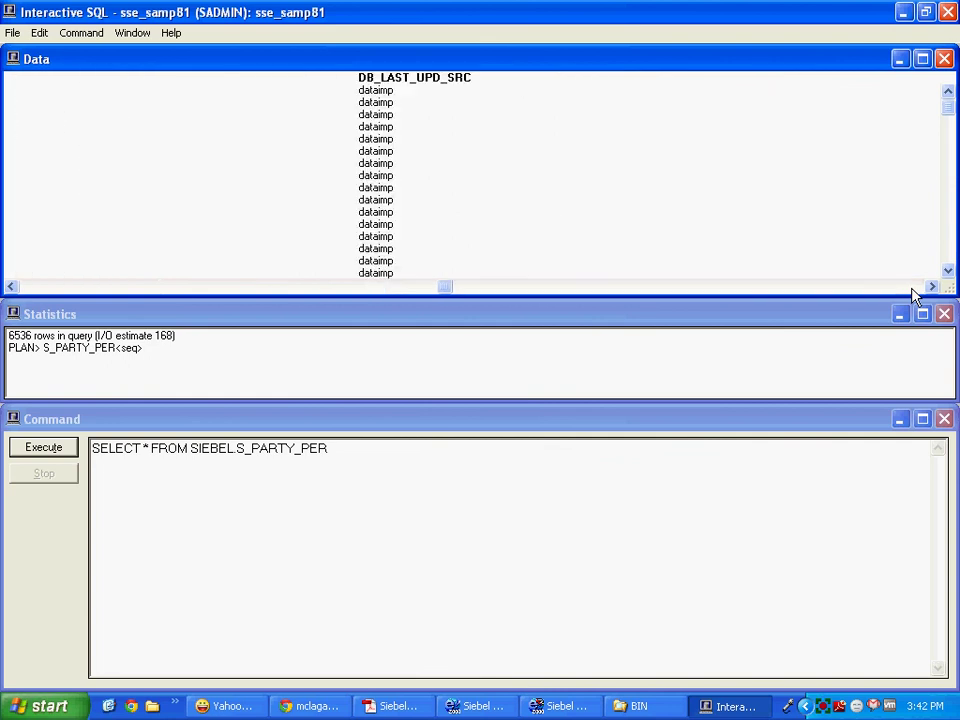
click(911, 289)
click(911, 289)
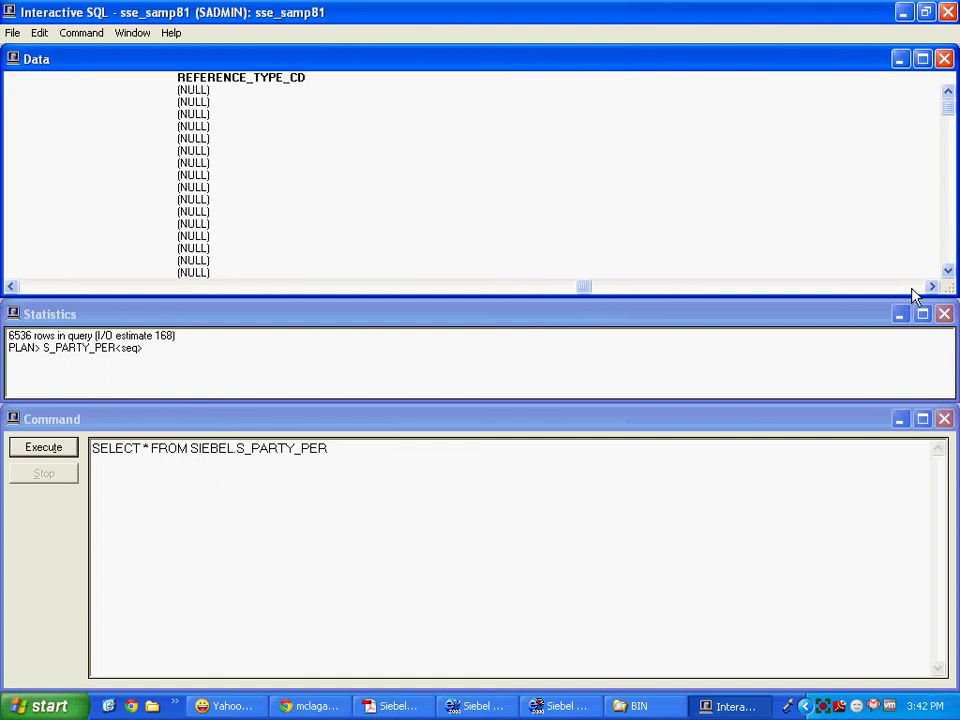
click(911, 289)
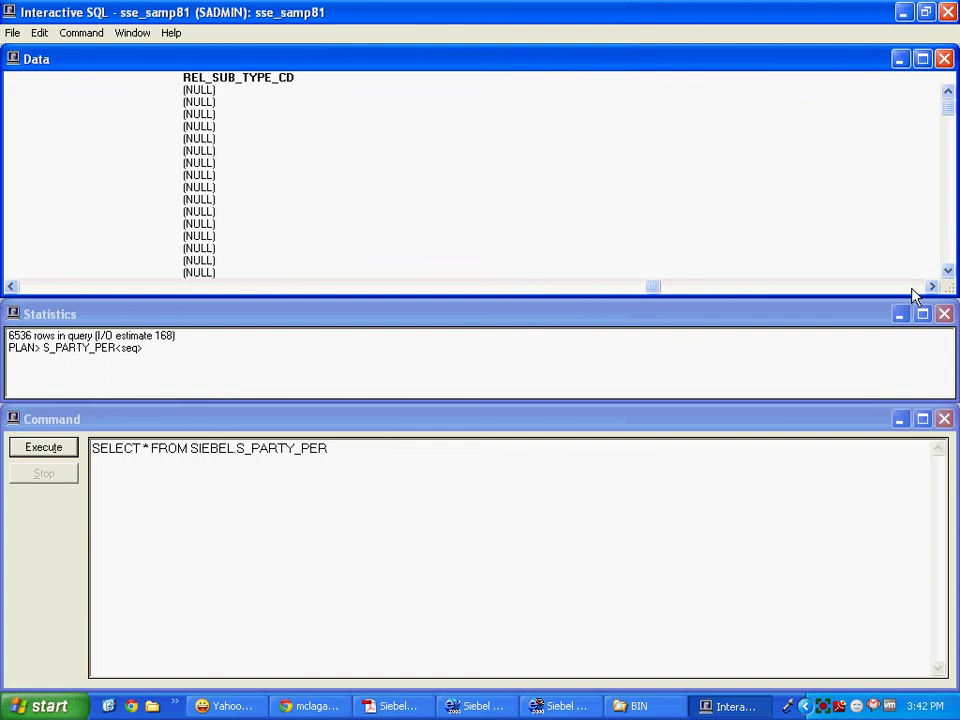
click(911, 289)
click(911, 289)
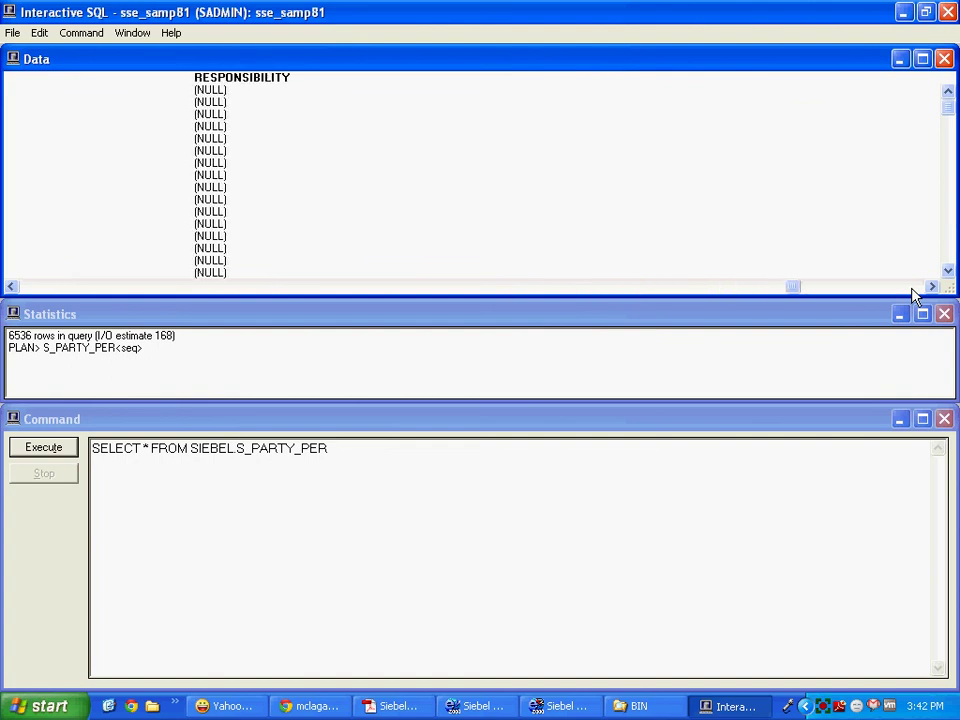
click(911, 289)
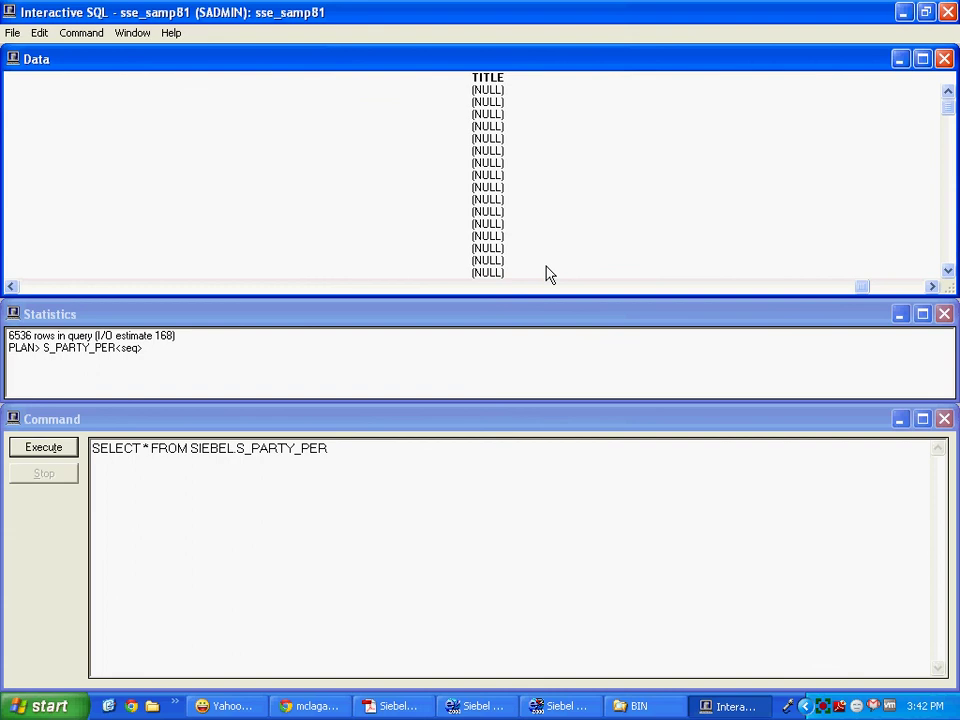
click(565, 706)
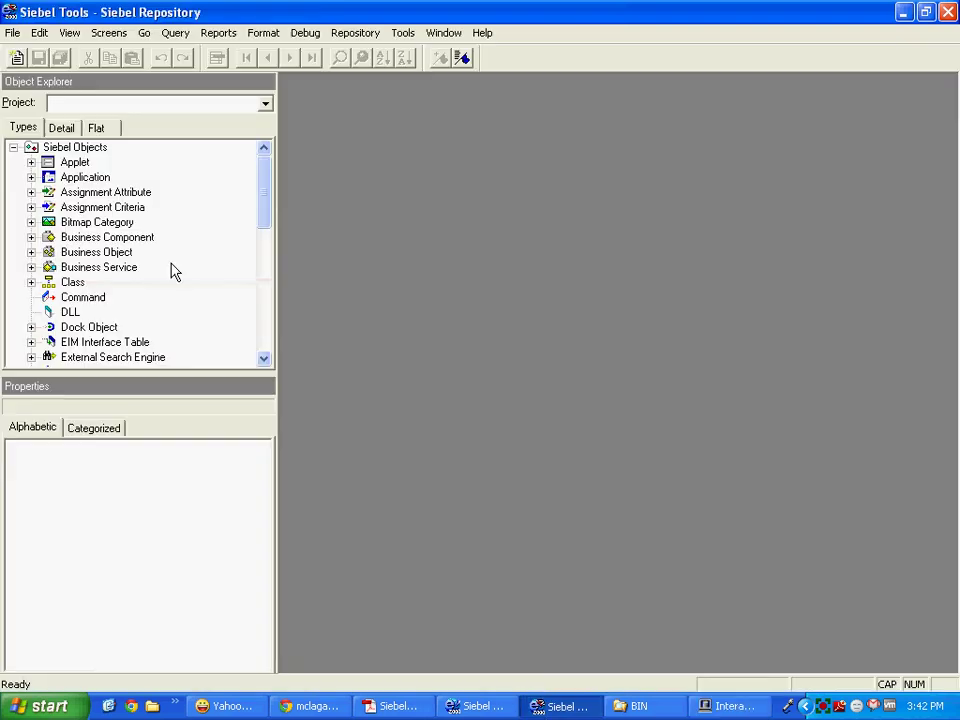
- Open the Tables list, view the EAI_ACCOUNT_IF report maximized at 150 % zoom, then close it
drag(266, 189, 264, 381)
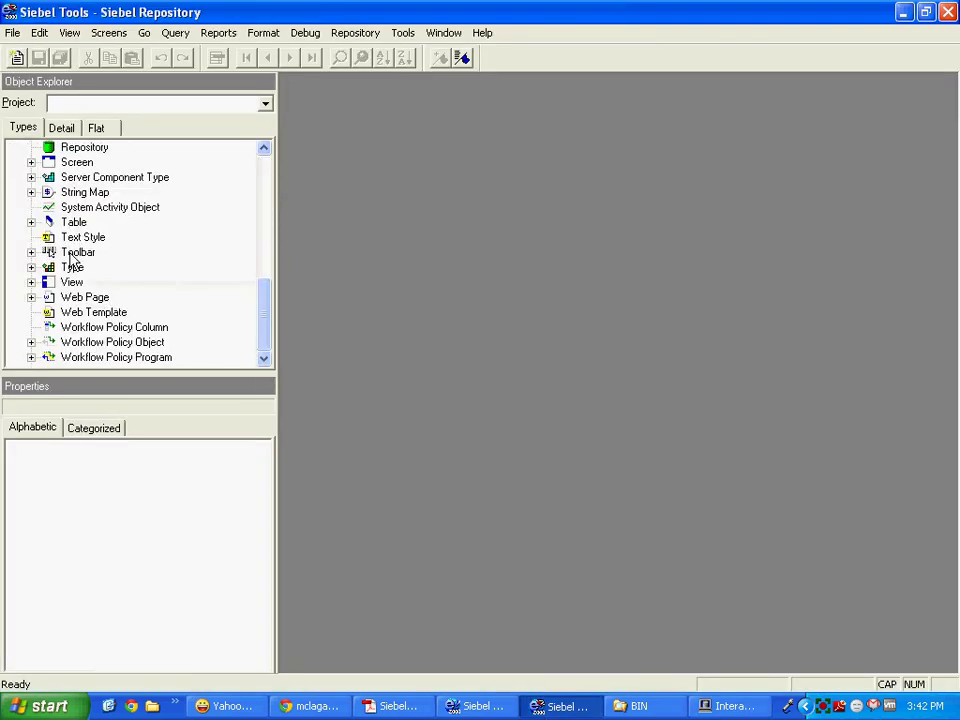
click(66, 221)
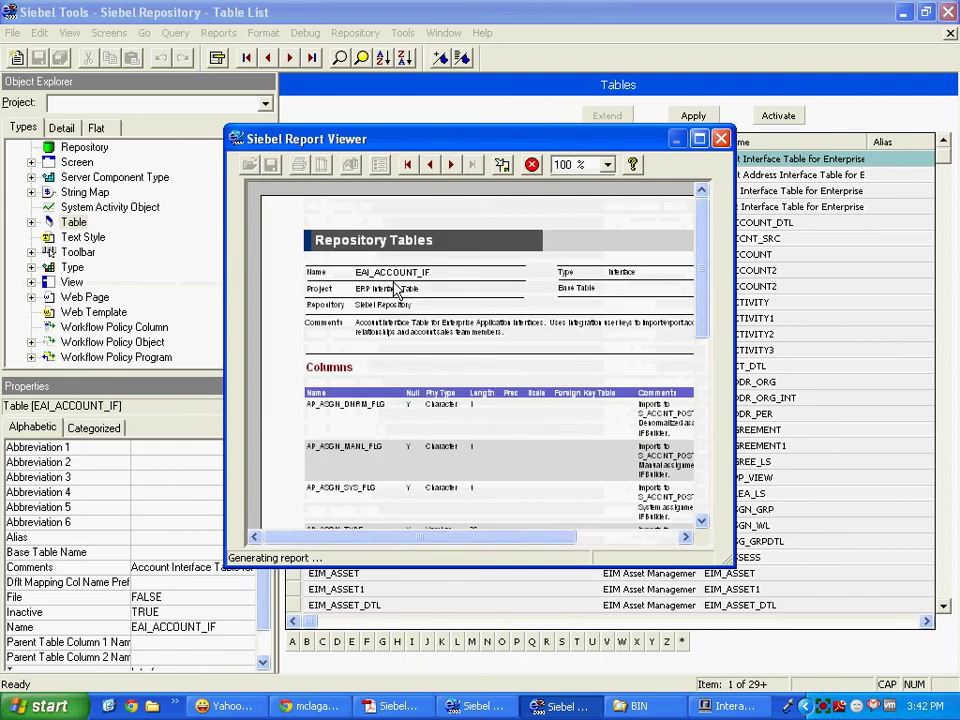
double_click(432, 145)
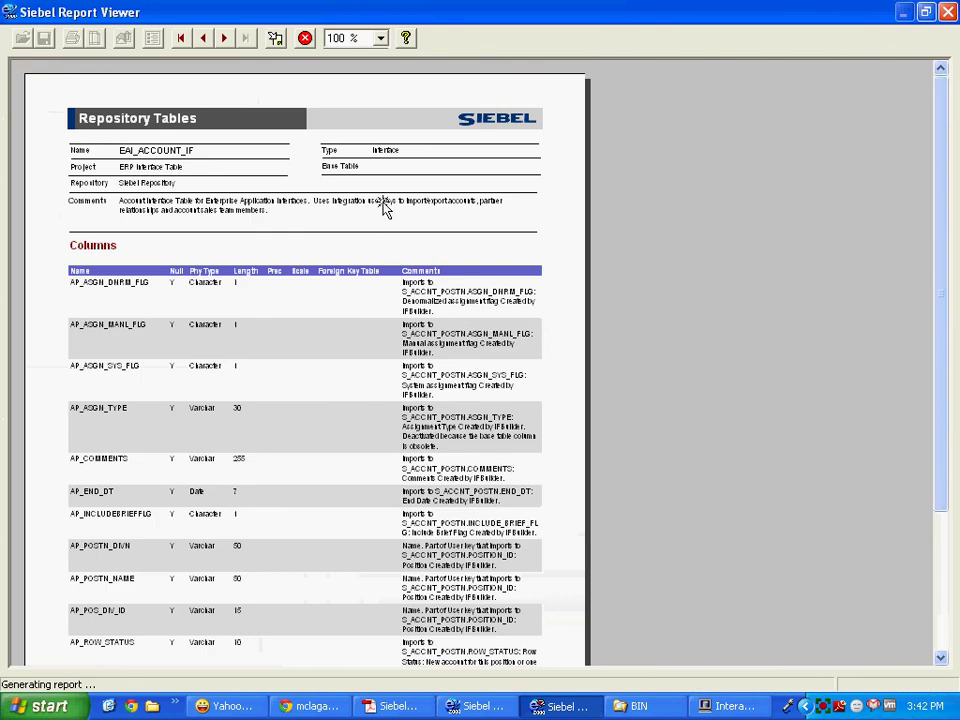
click(380, 39)
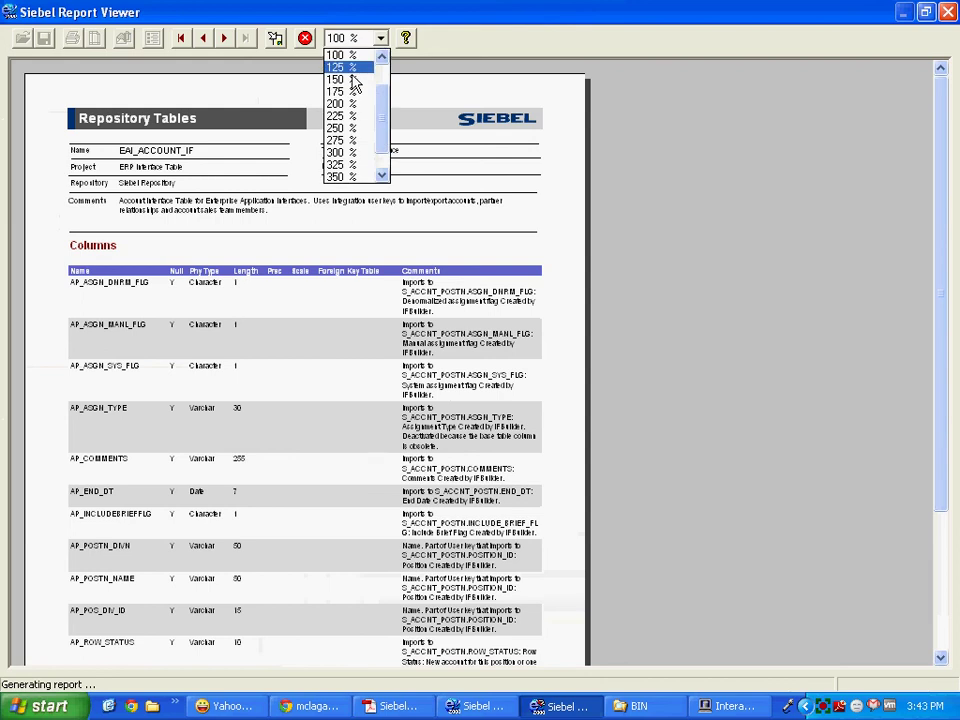
click(345, 84)
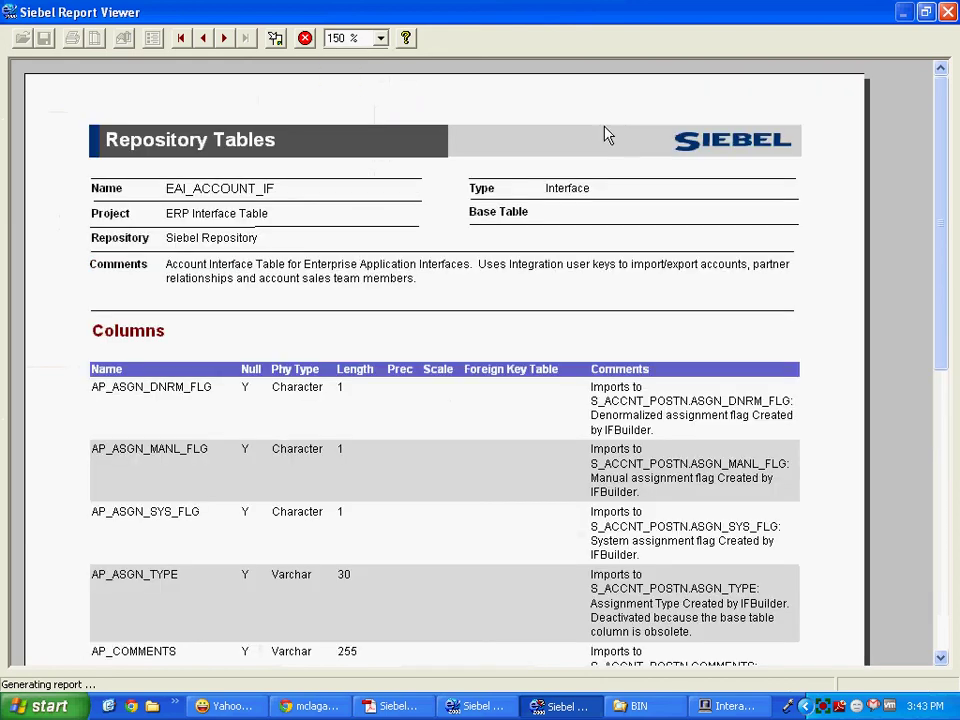
click(947, 12)
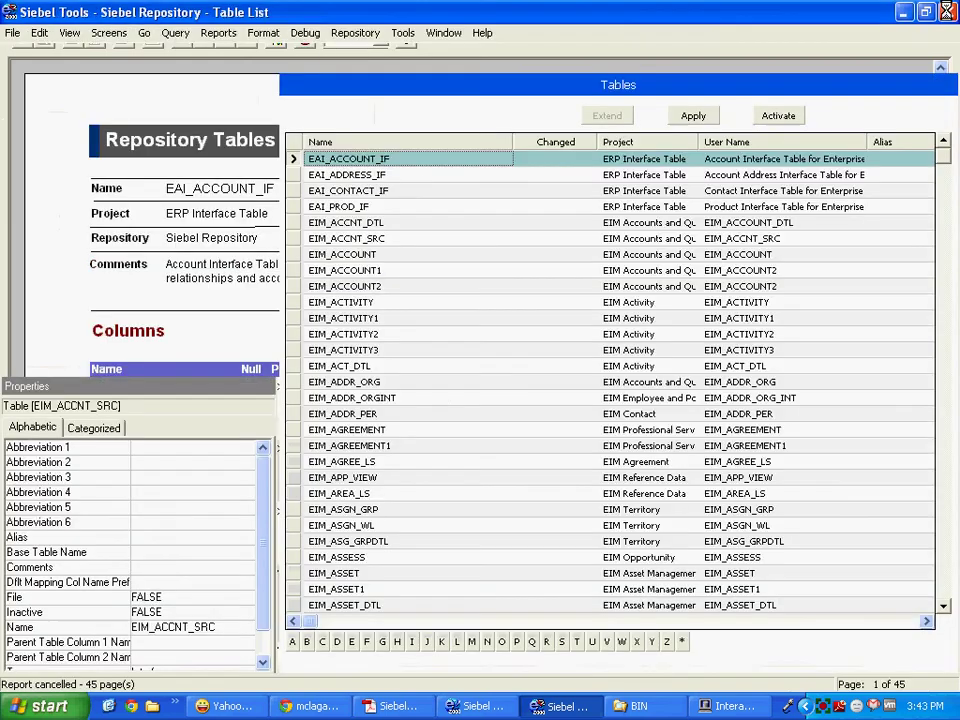